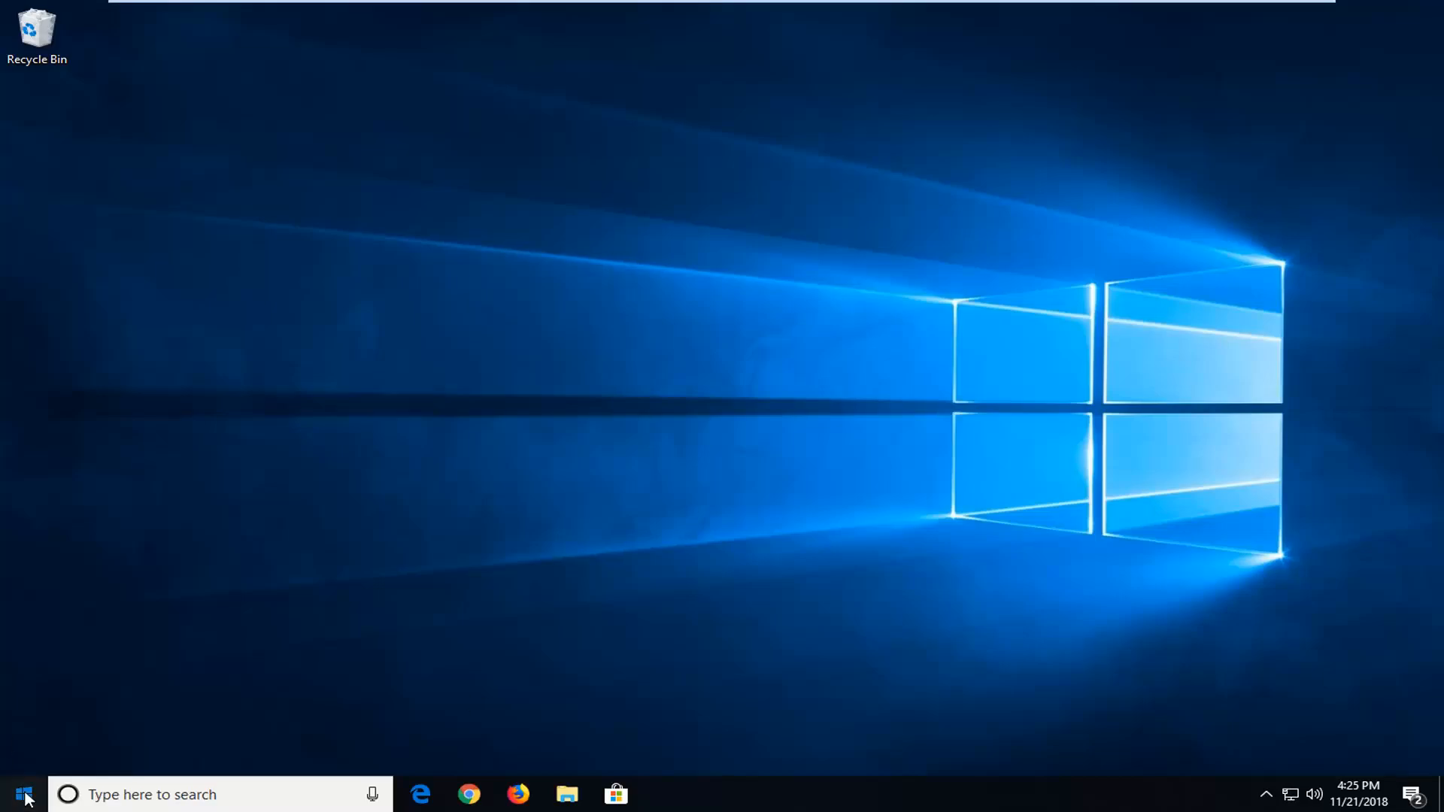
Step: Search the Start menu for services and open the Services app
{"action": "left_click", "coordinate": [24, 795]}
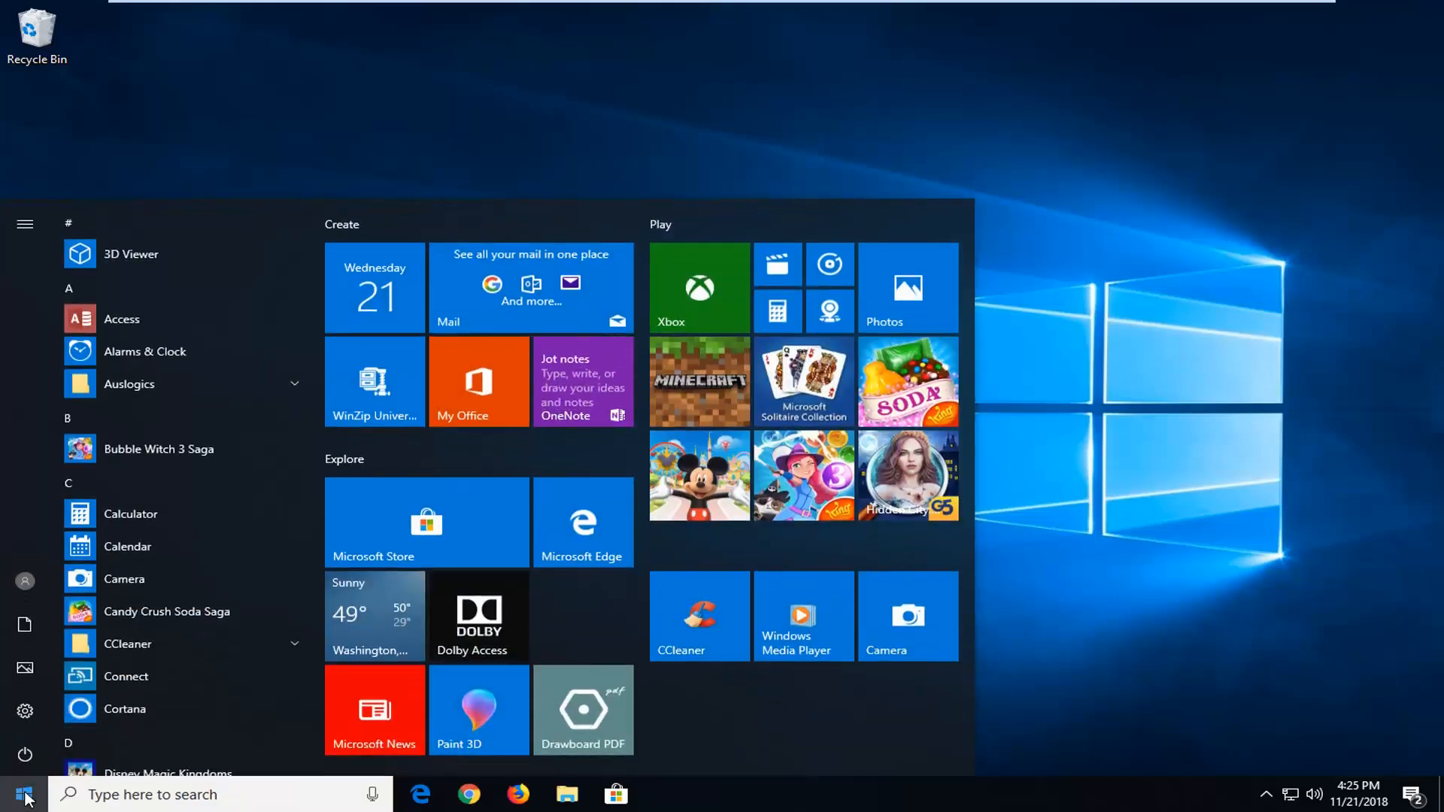
{"action": "type", "text": "servi"}
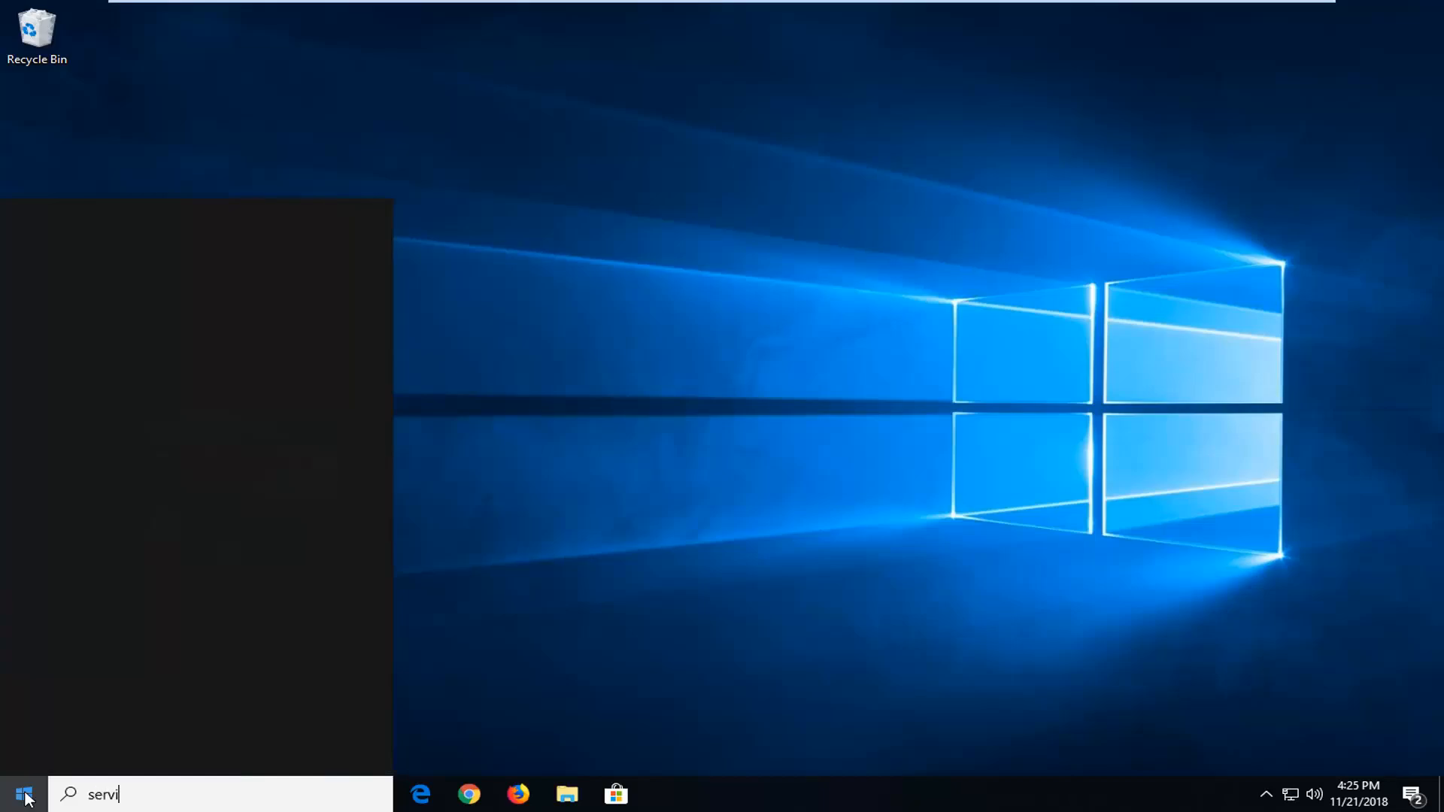
{"action": "type", "text": "ces"}
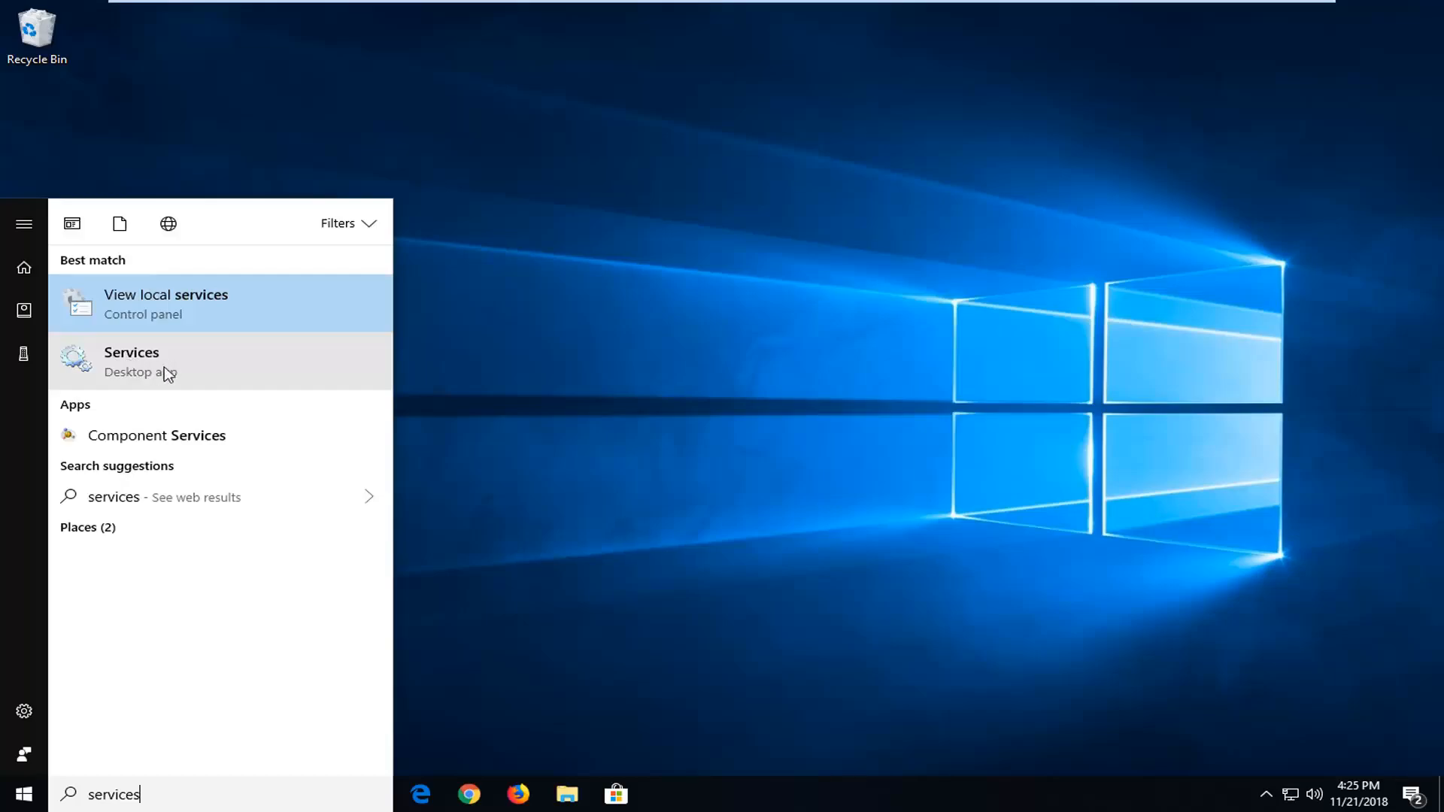
{"action": "left_click", "coordinate": [255, 376]}
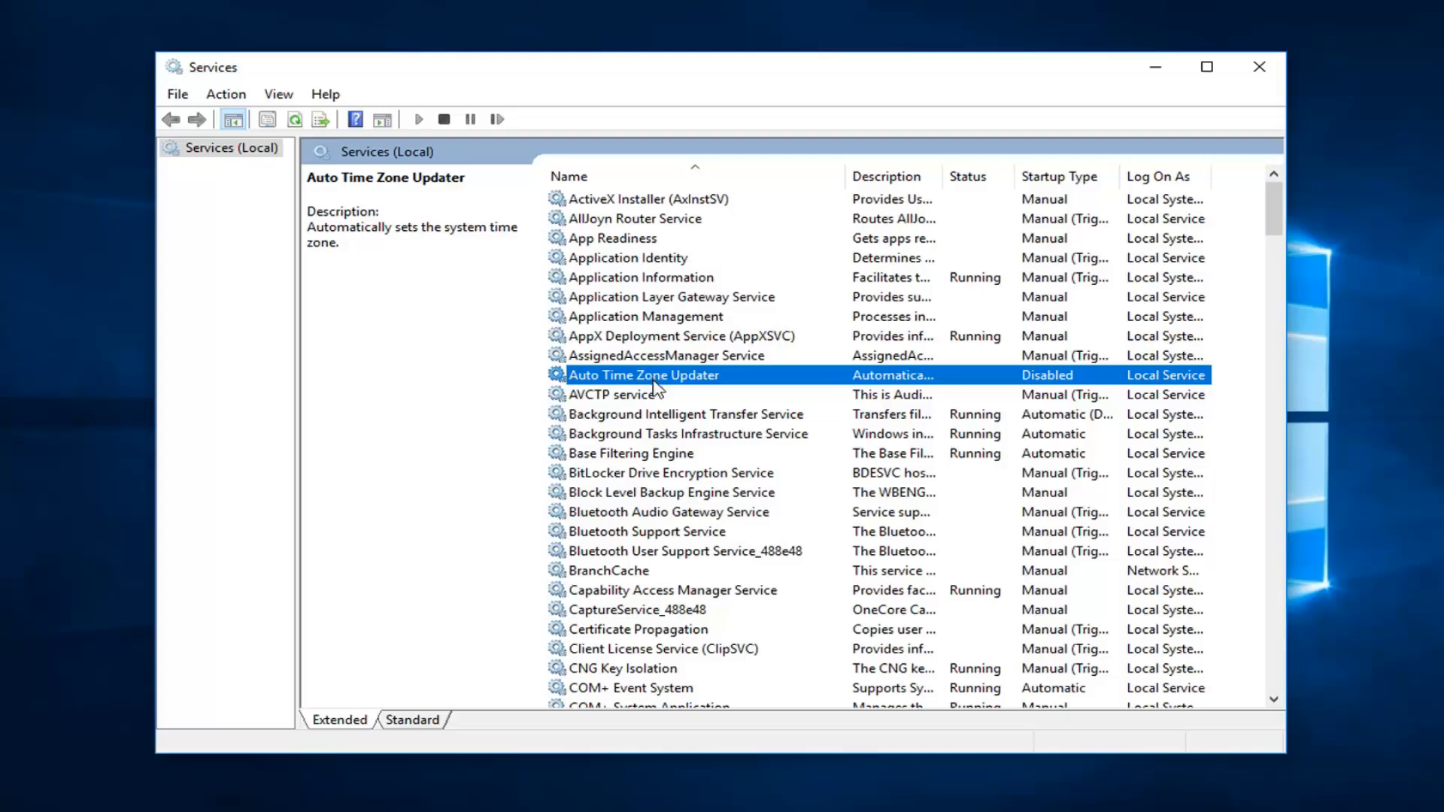
Step: Open the DCOM Server Process Launcher service's properties to inspect them, then close the dialog
{"action": "scroll", "coordinate": [654, 385], "scroll_direction": "down", "scroll_amount": 9}
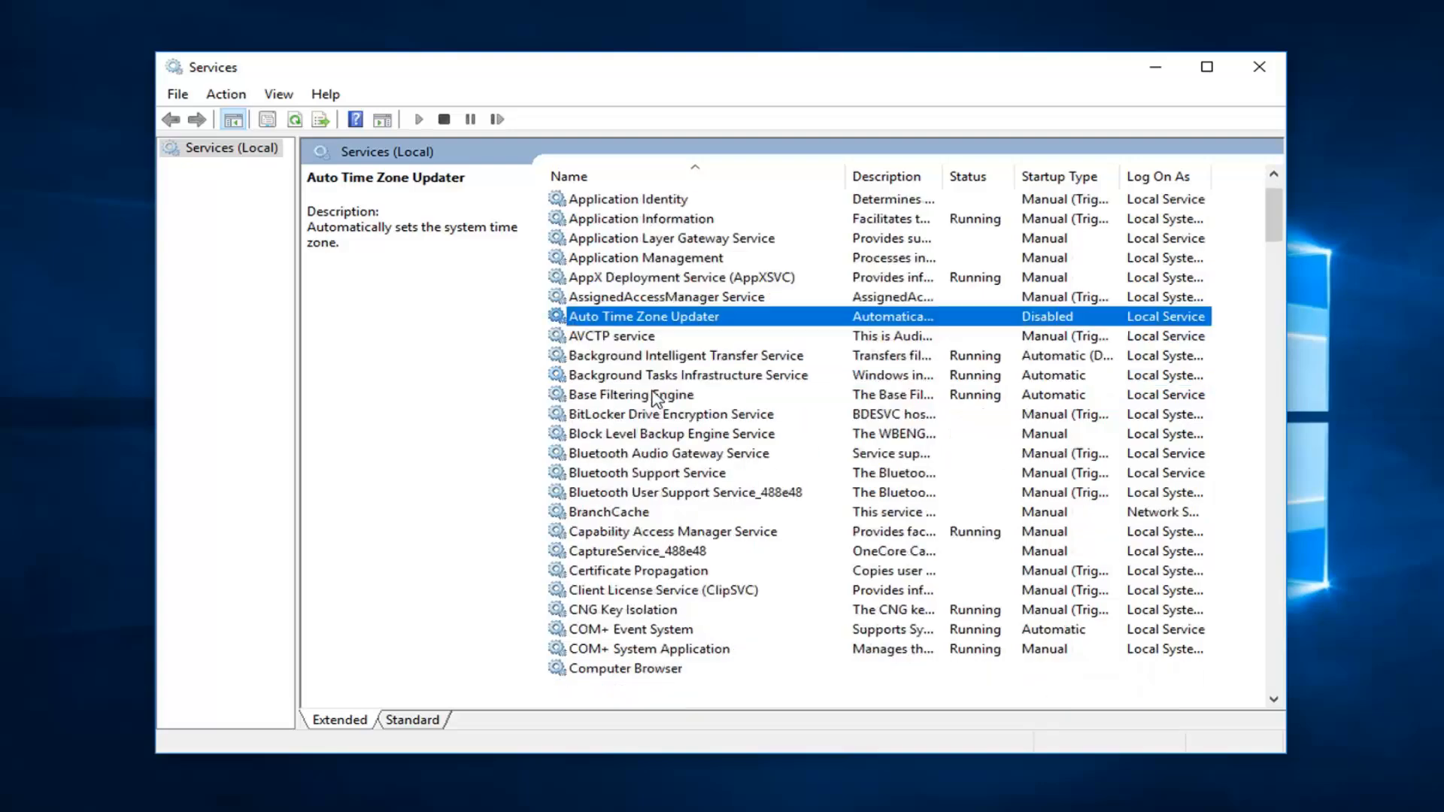
{"action": "left_click", "coordinate": [601, 398]}
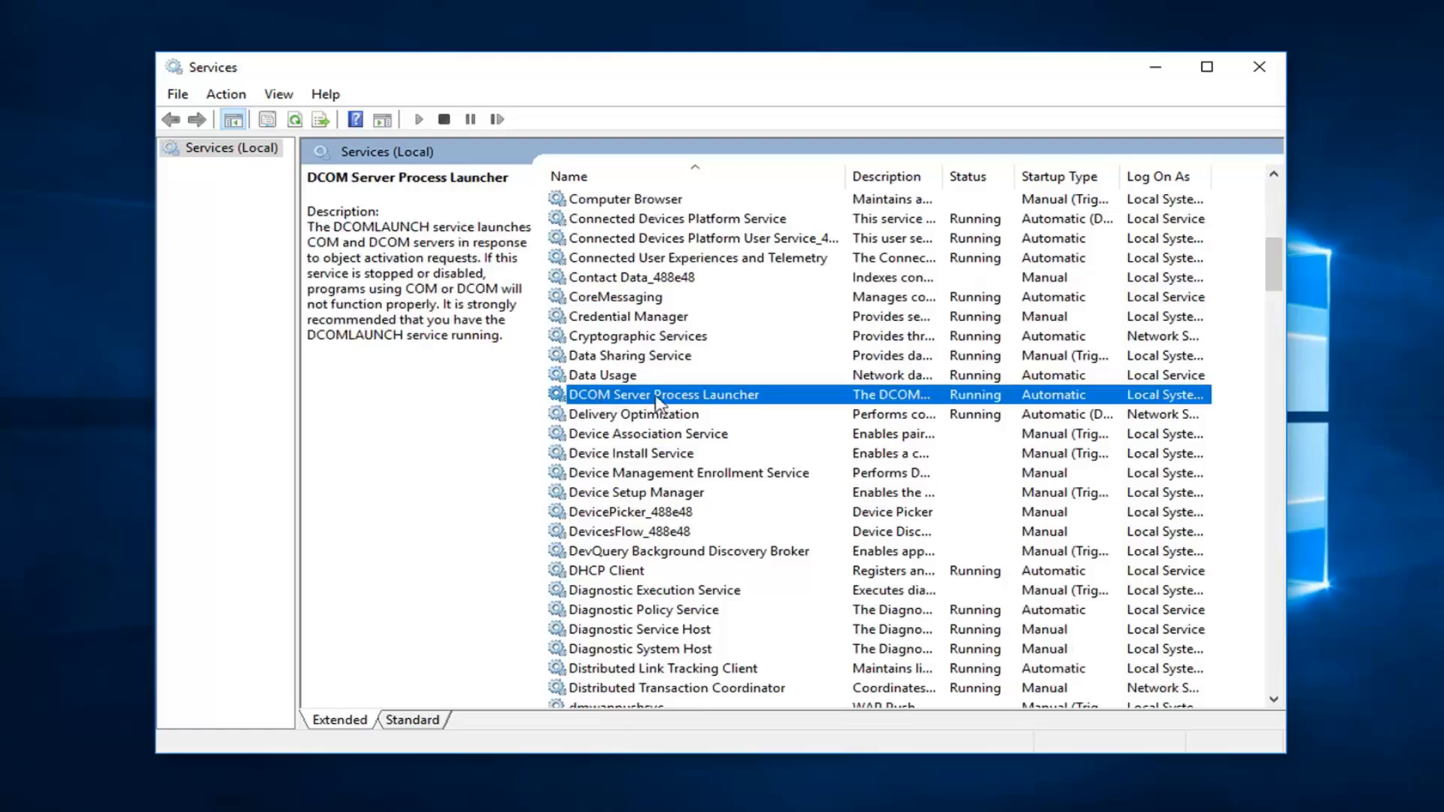
{"action": "double_click", "coordinate": [643, 396]}
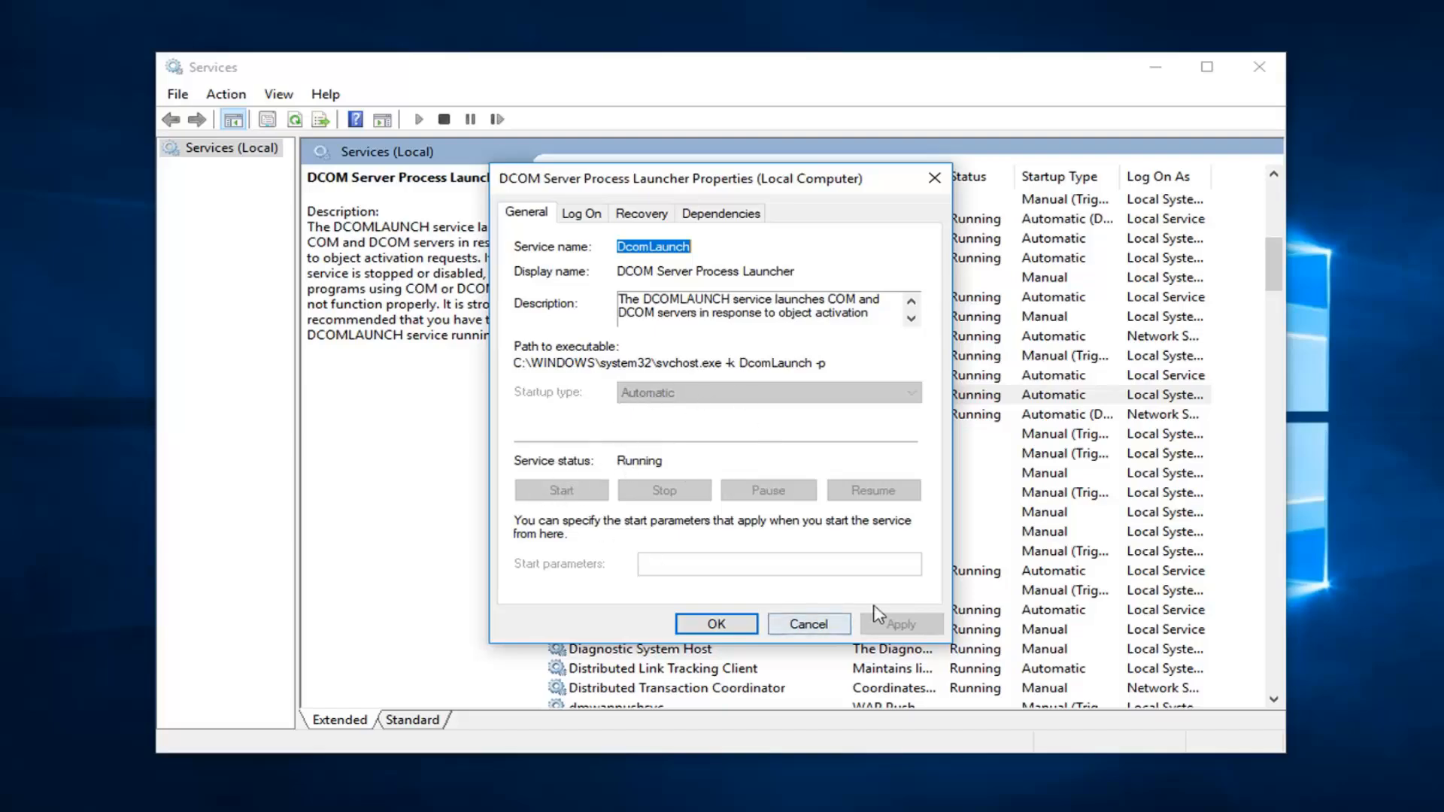
{"action": "left_click", "coordinate": [705, 628]}
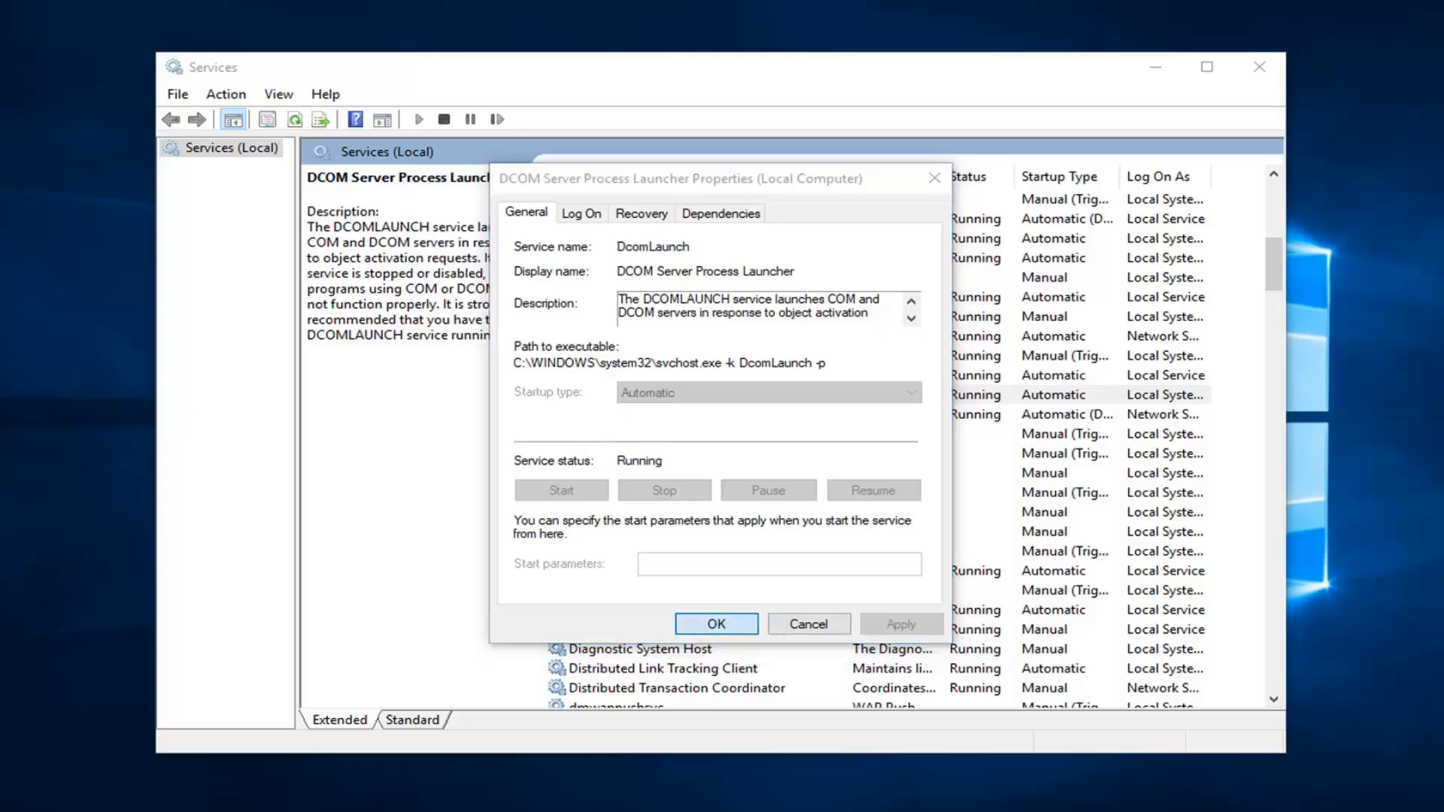
Step: Find the Remote Procedure Call (RPC) service and inspect its properties, then close the dialog
{"action": "scroll", "coordinate": [602, 556], "scroll_direction": "down", "scroll_amount": 12}
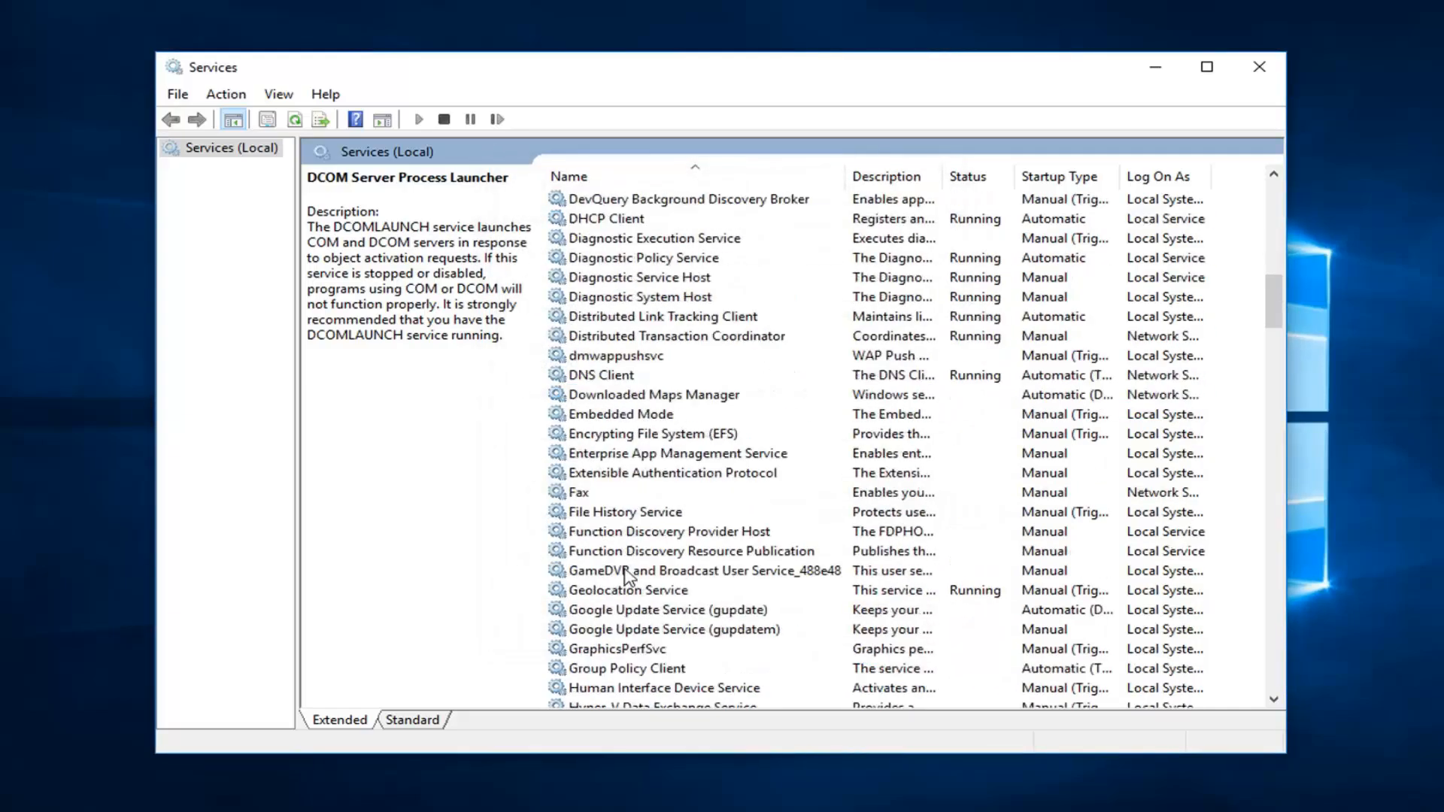
{"action": "scroll", "coordinate": [624, 553], "scroll_direction": "down", "scroll_amount": 15}
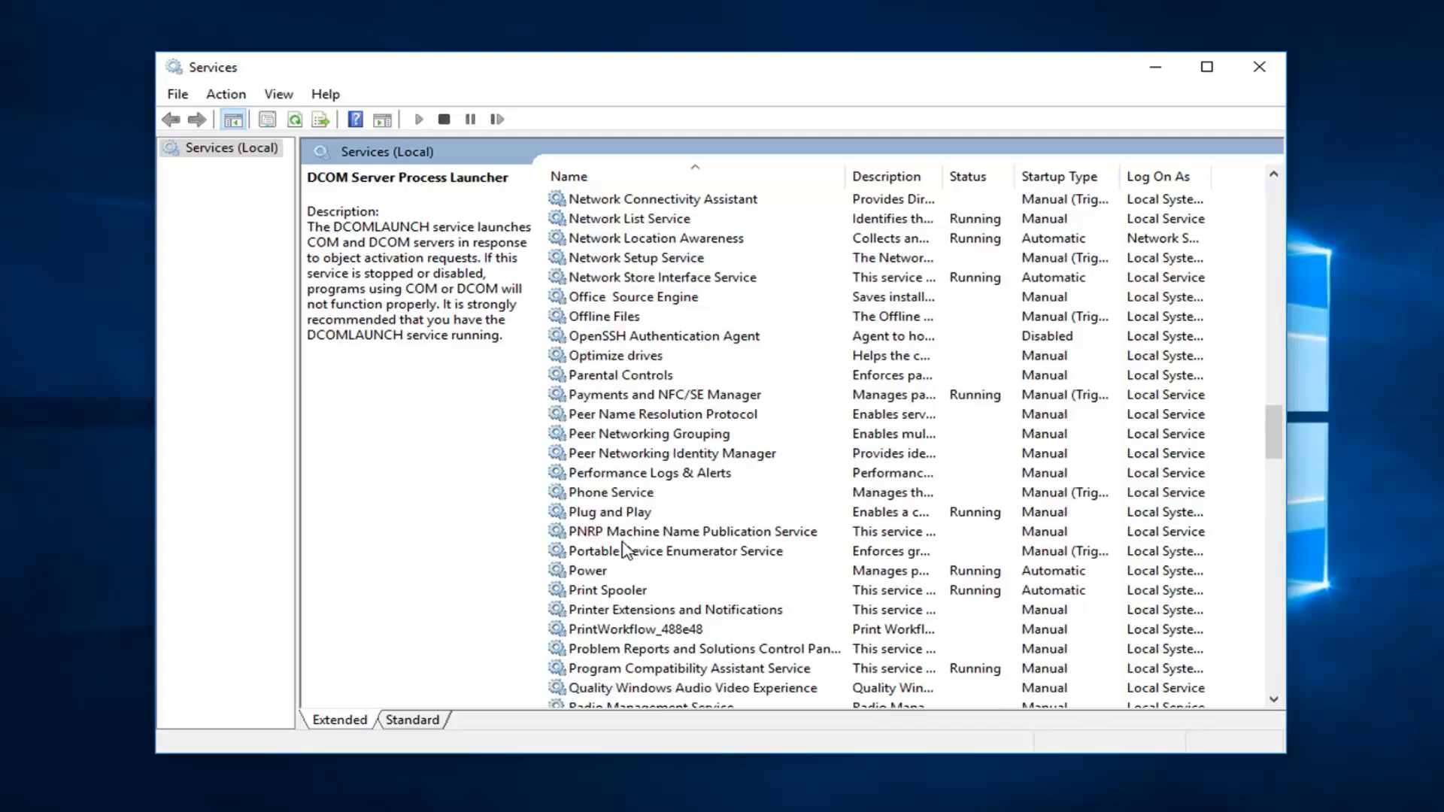
{"action": "scroll", "coordinate": [624, 553], "scroll_direction": "down", "scroll_amount": 6}
{"action": "left_click", "coordinate": [628, 474]}
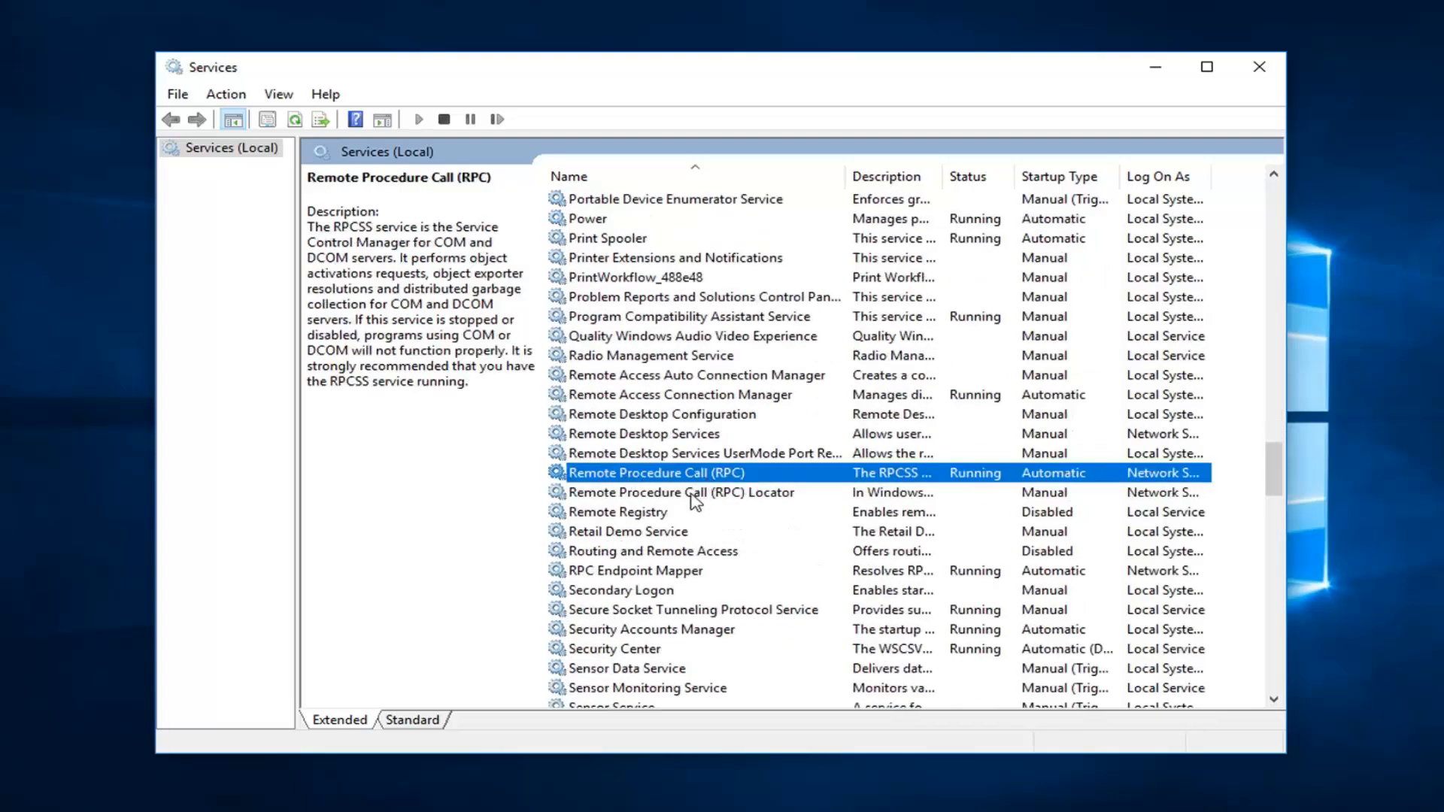
{"action": "left_click", "coordinate": [696, 495]}
{"action": "left_click", "coordinate": [658, 473]}
{"action": "double_click", "coordinate": [625, 473]}
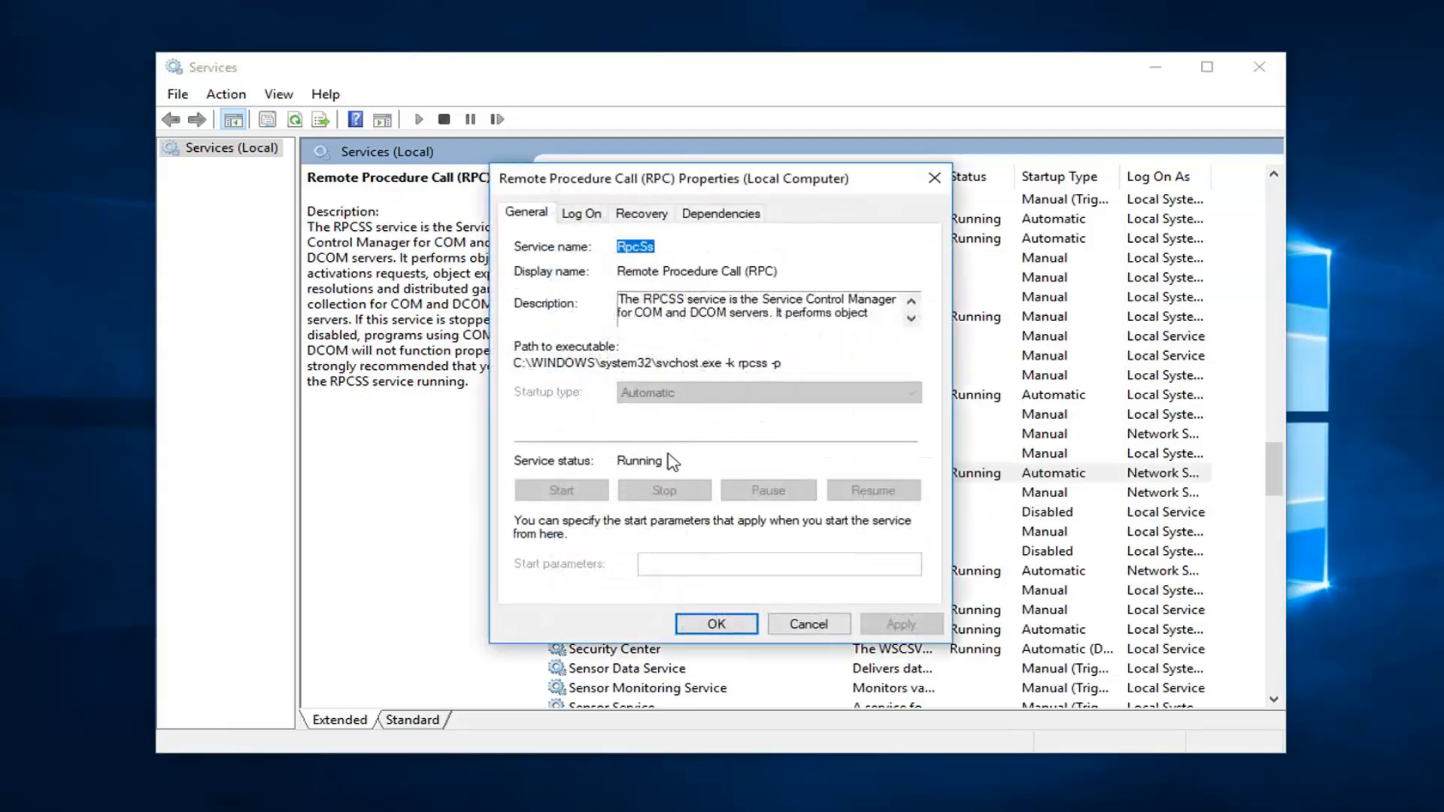
{"action": "left_click", "coordinate": [731, 626]}
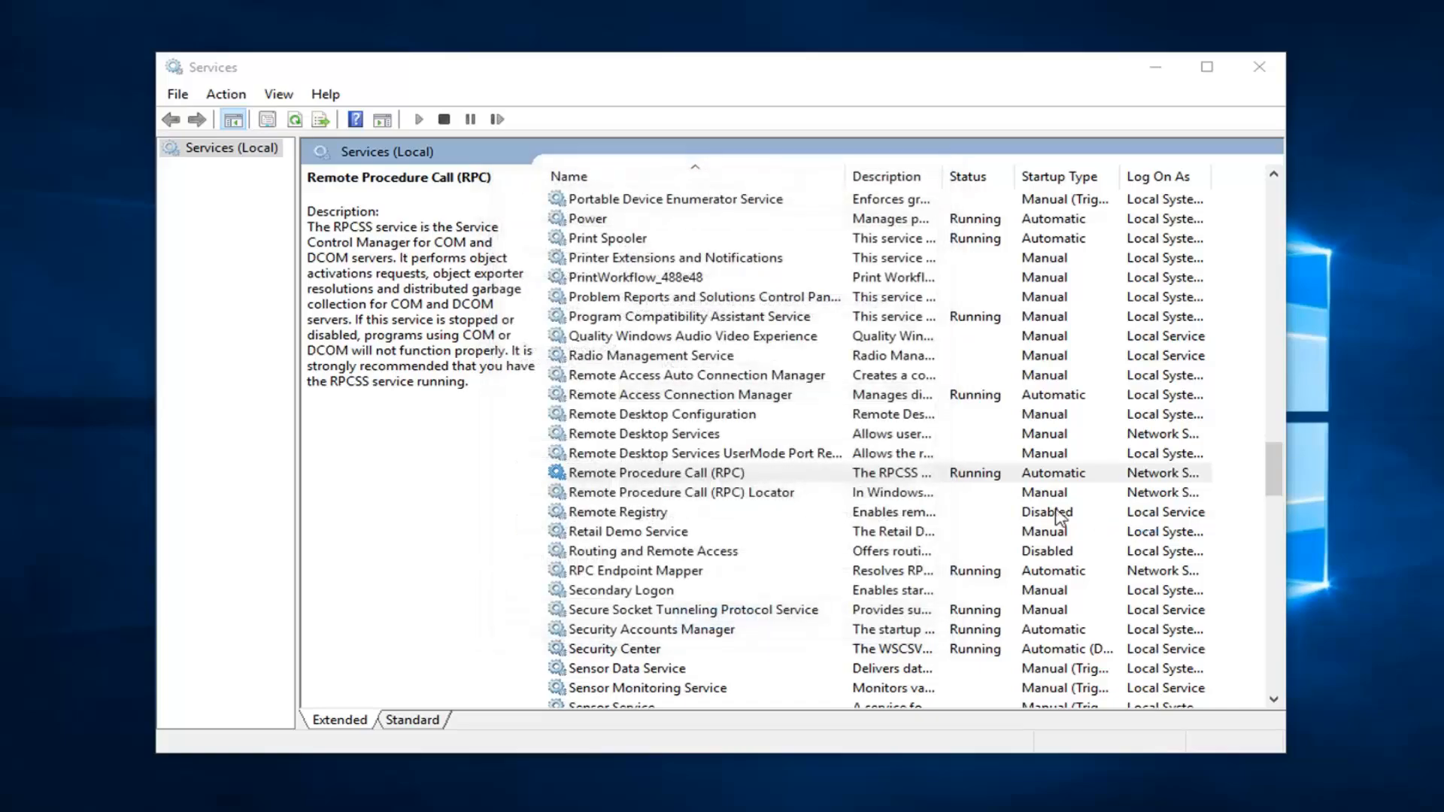
Step: Set the Remote Procedure Call (RPC) Locator service's startup type to Automatic, start it, apply, and close Services
{"action": "left_click", "coordinate": [640, 495]}
{"action": "double_click", "coordinate": [640, 495]}
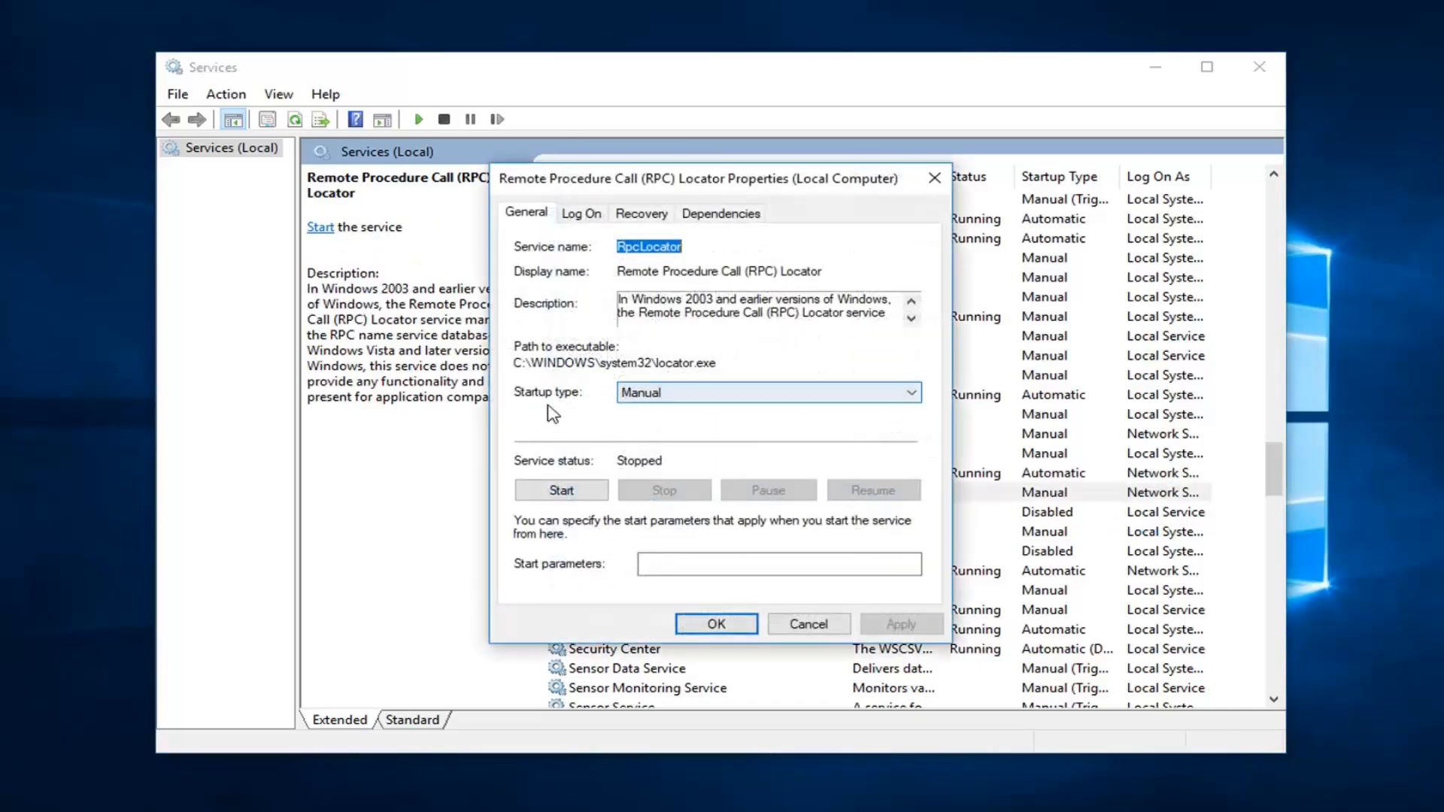
{"action": "left_click", "coordinate": [644, 392]}
{"action": "left_click", "coordinate": [648, 425]}
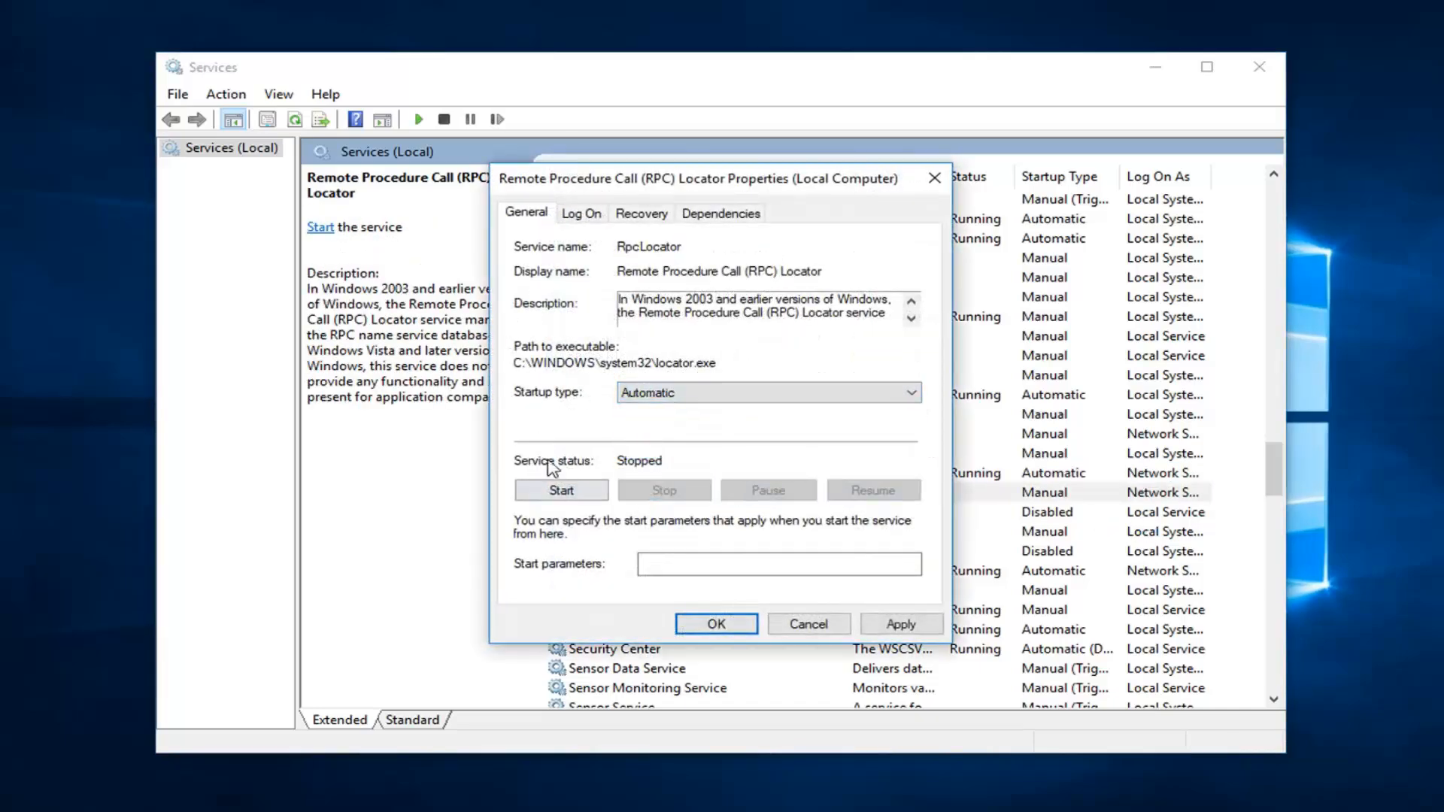
{"action": "left_click", "coordinate": [591, 493]}
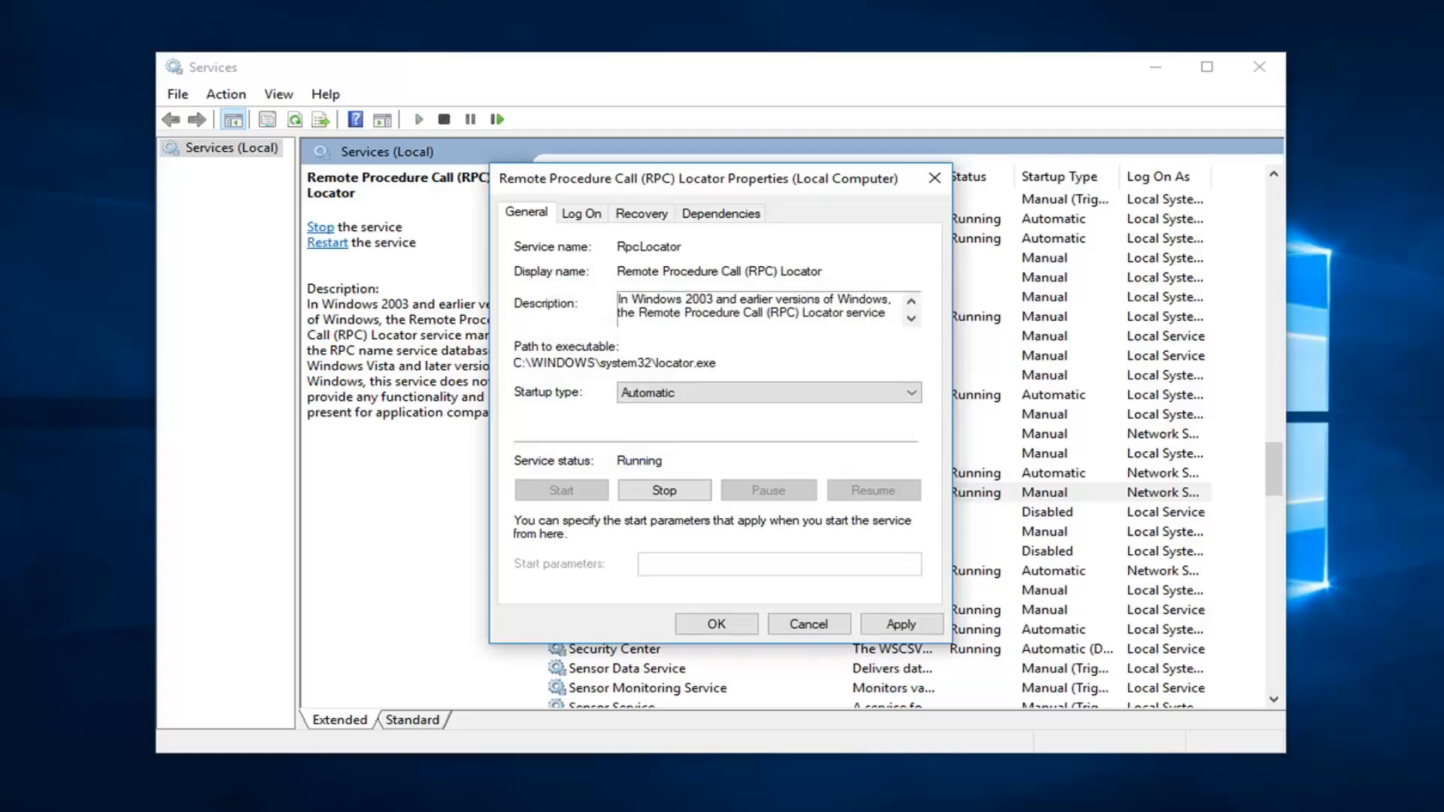
{"action": "left_click", "coordinate": [895, 625]}
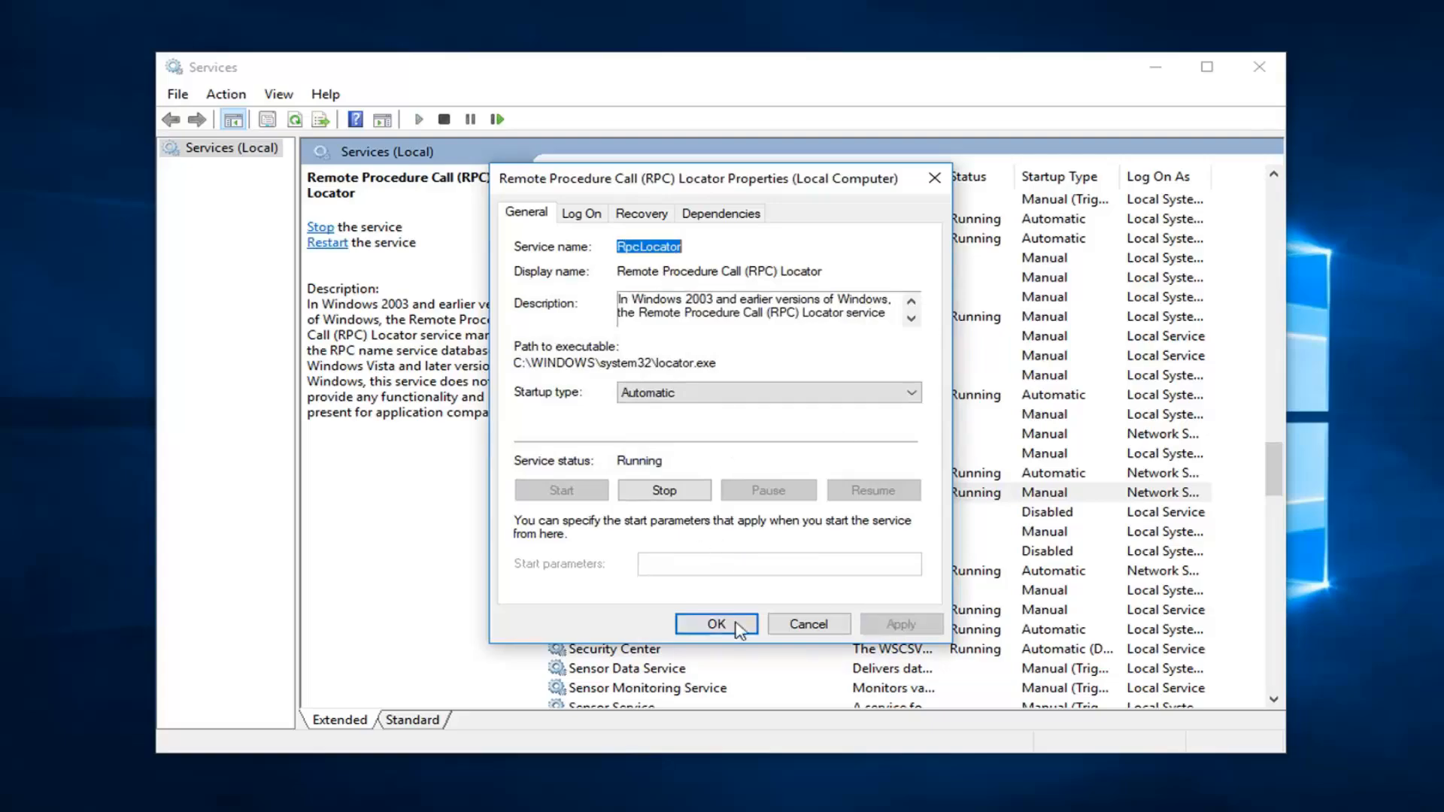
{"action": "left_click", "coordinate": [704, 625]}
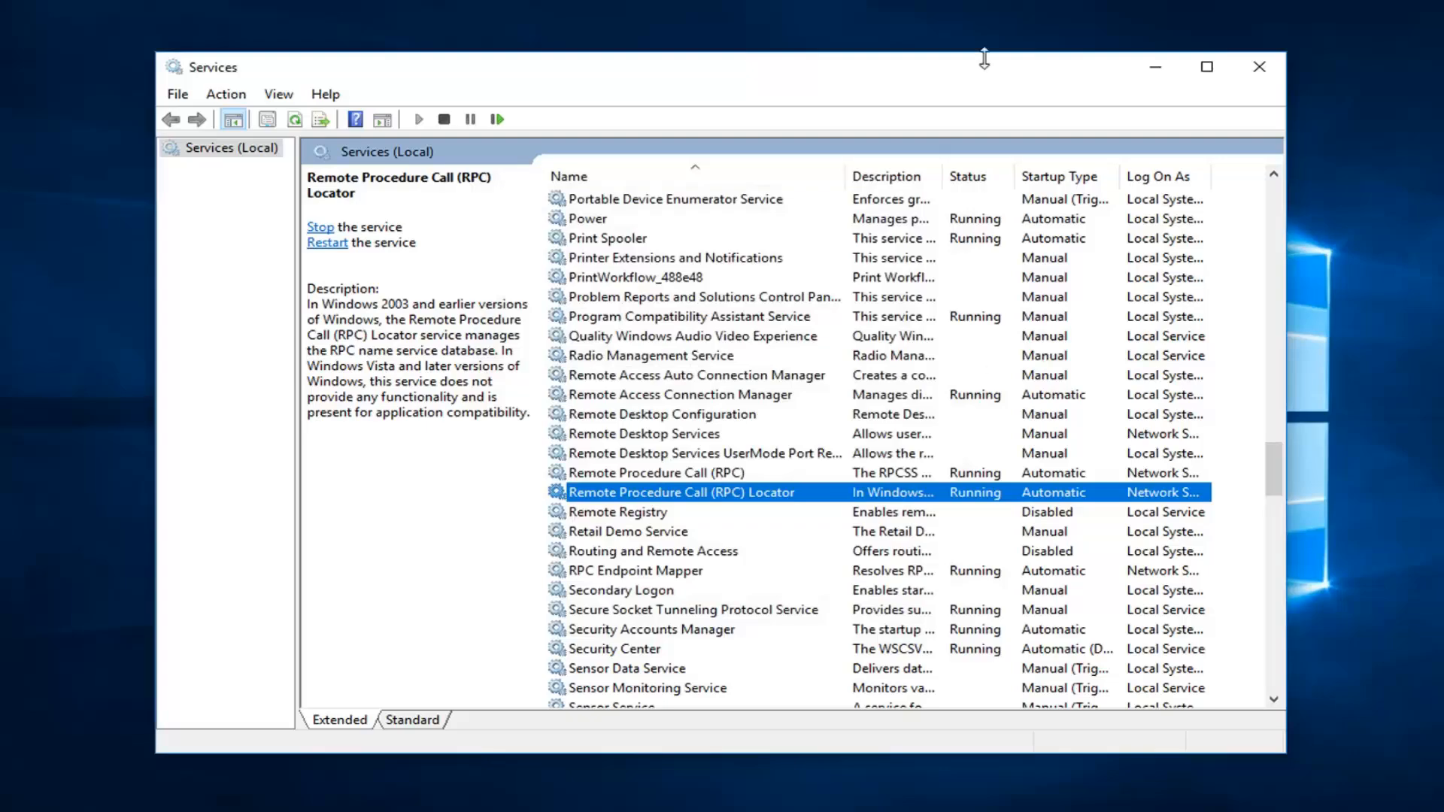
{"action": "left_click", "coordinate": [1259, 67]}
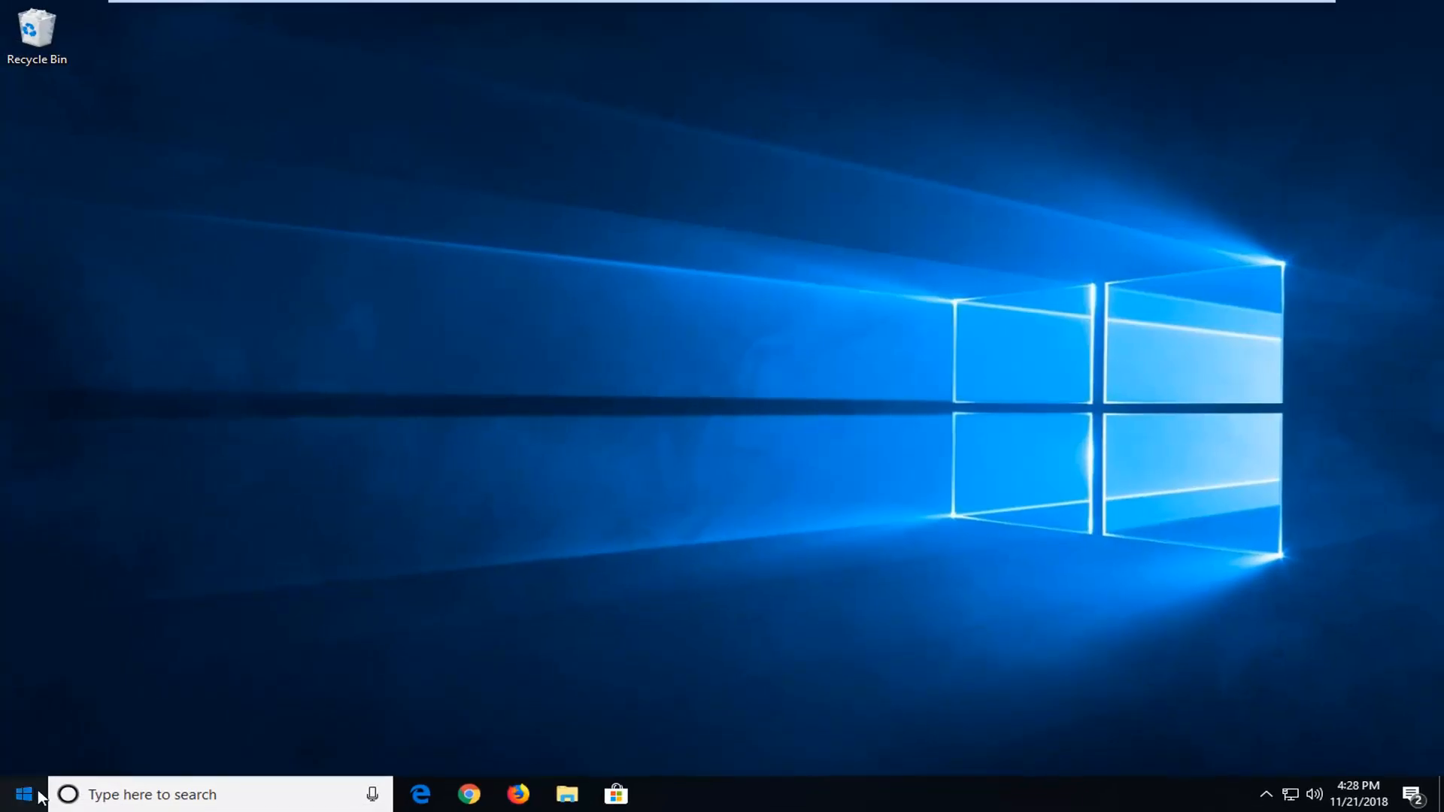
Step: Search the Start menu for control panel, open it, and switch its view to Category
{"action": "left_click", "coordinate": [24, 795]}
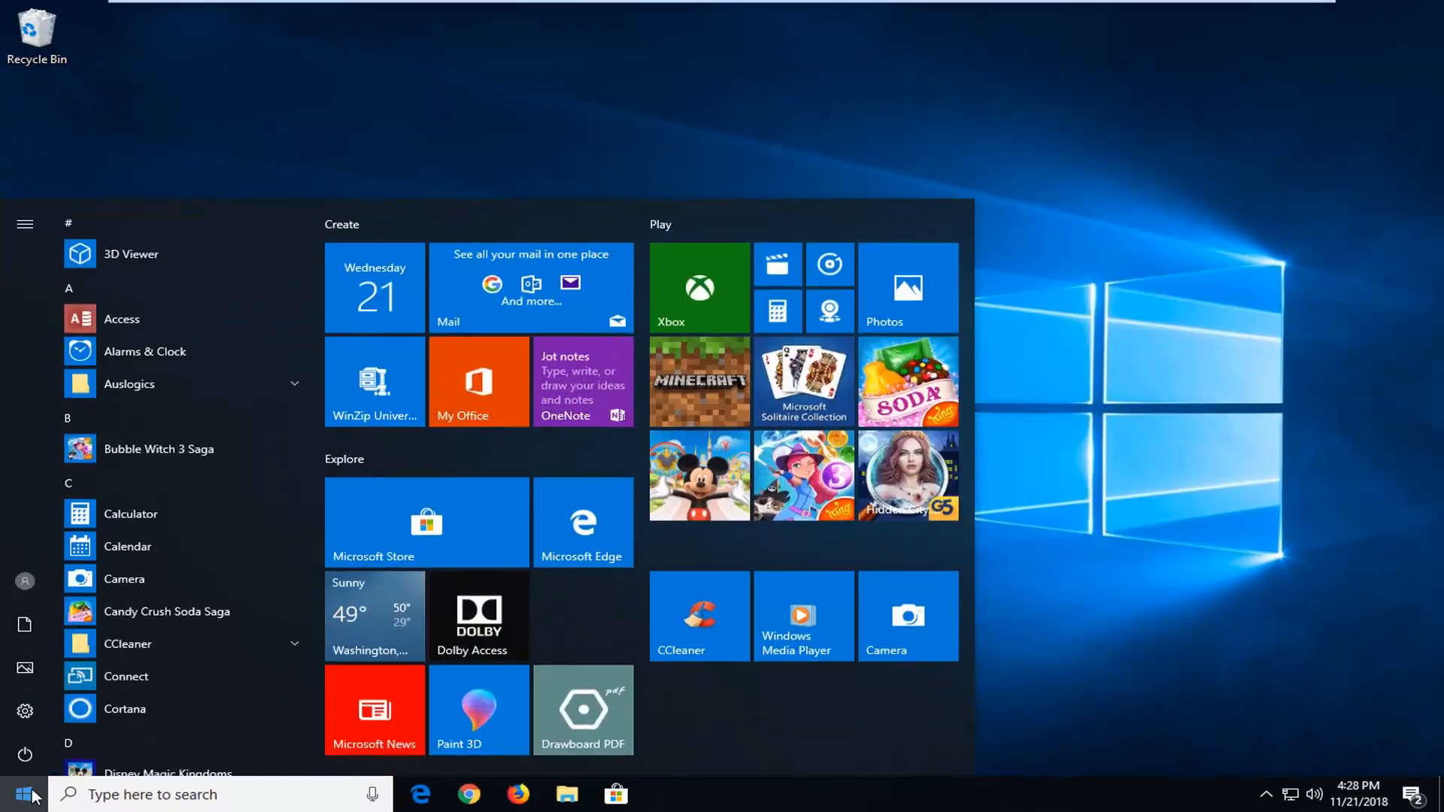
{"action": "type", "text": "control panel"}
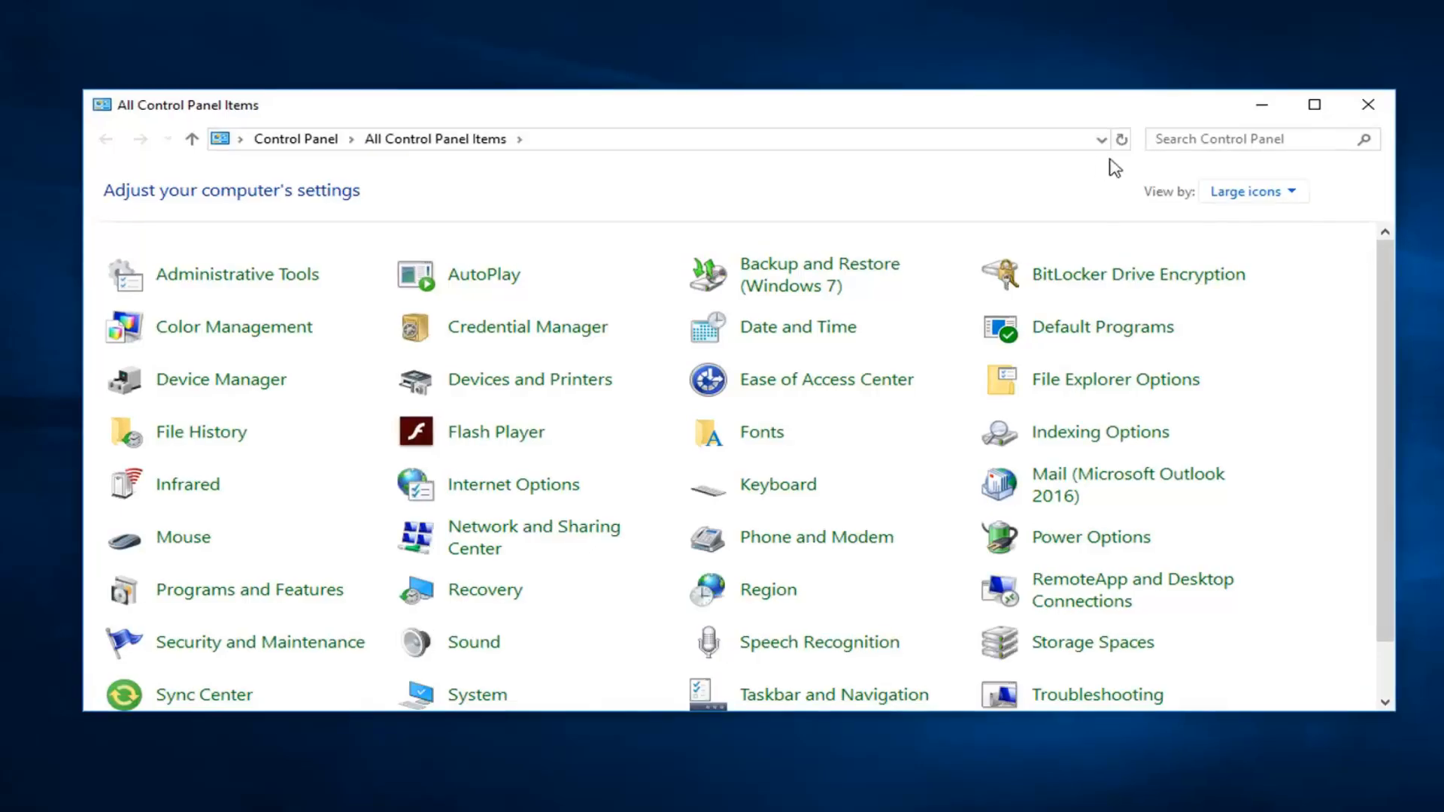
{"action": "left_click", "coordinate": [1233, 193]}
{"action": "left_click", "coordinate": [1241, 221]}
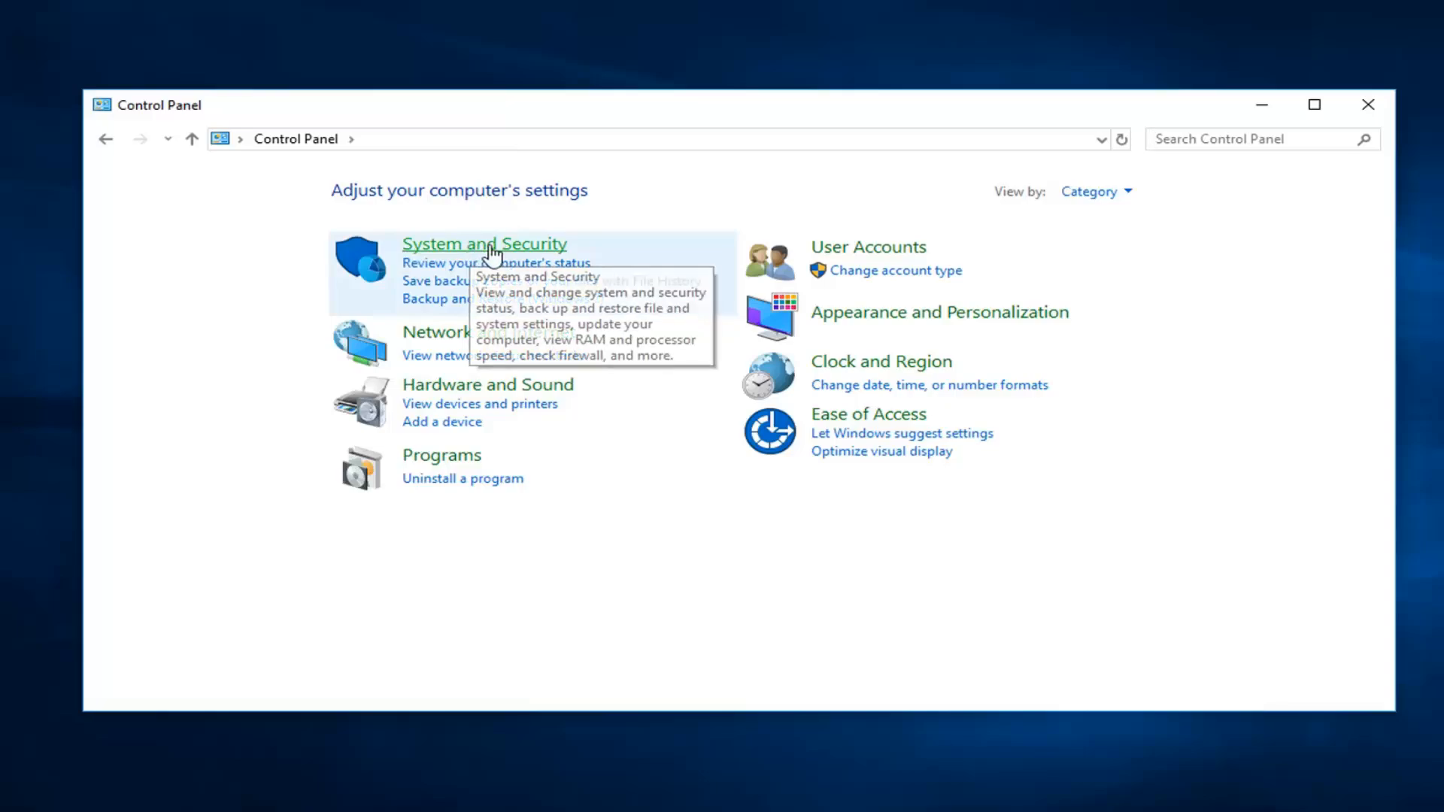
Step: Open the setting to allow an app through Windows Defender Firewall and unlock it for changes
{"action": "left_click", "coordinate": [490, 250]}
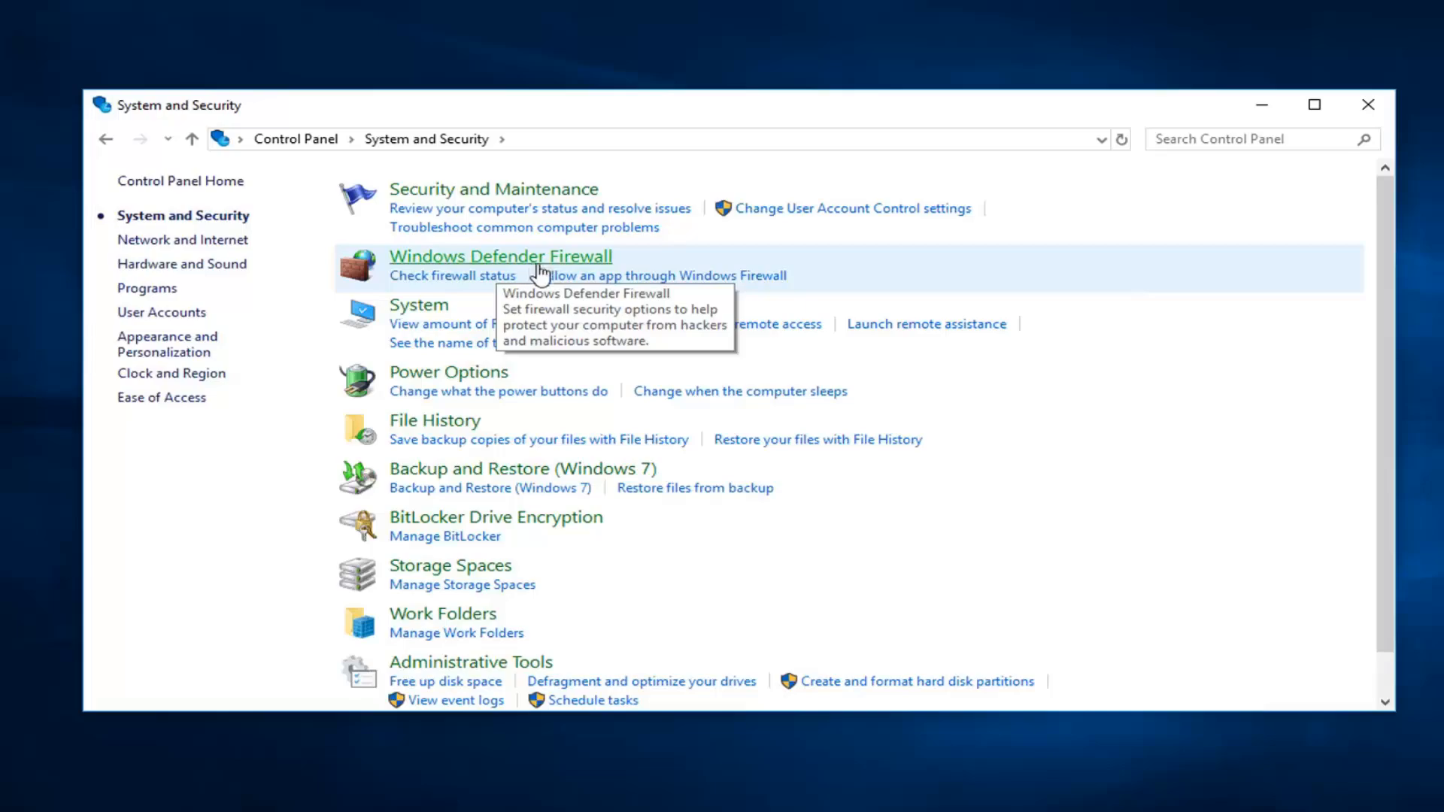
{"action": "left_click", "coordinate": [743, 276]}
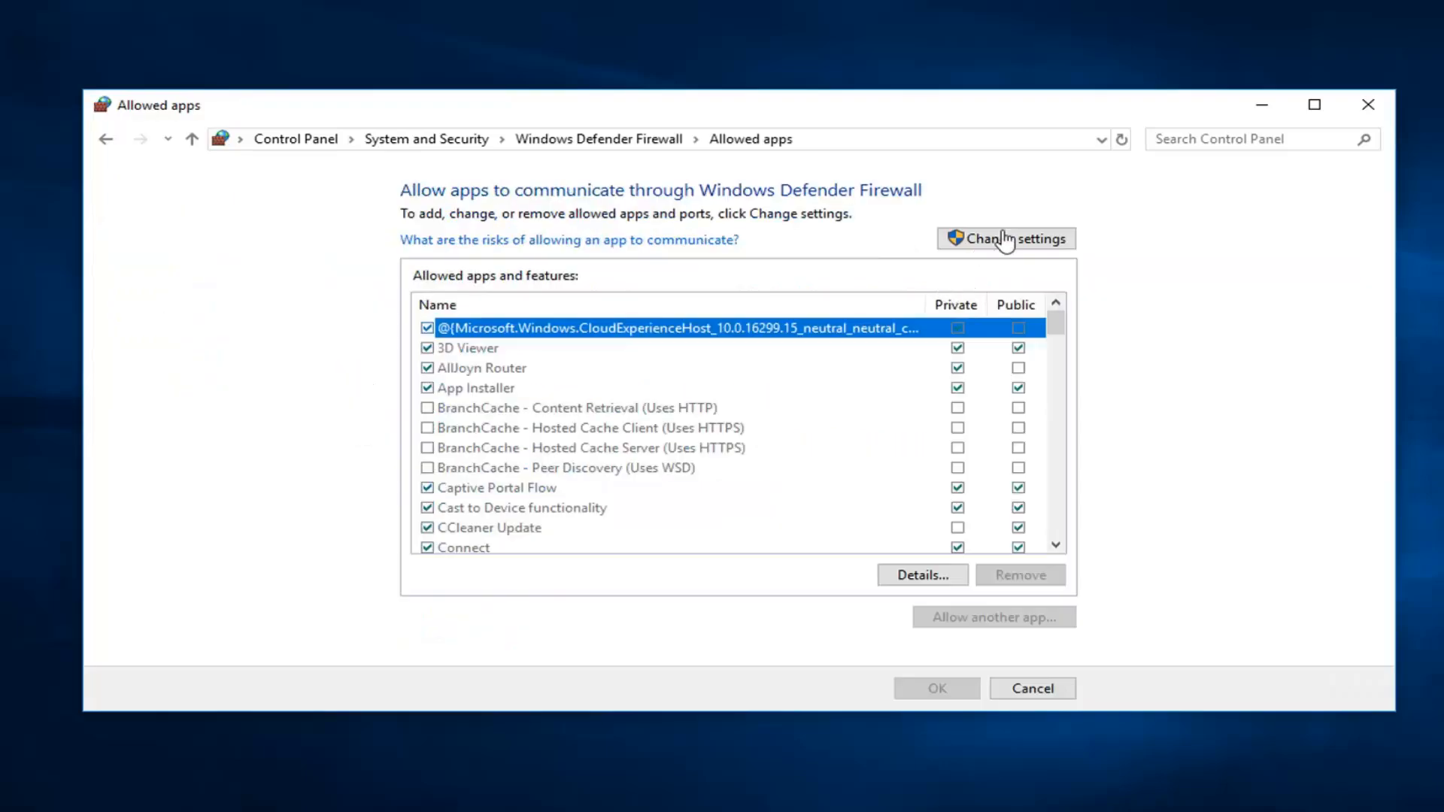
{"action": "left_click", "coordinate": [988, 244]}
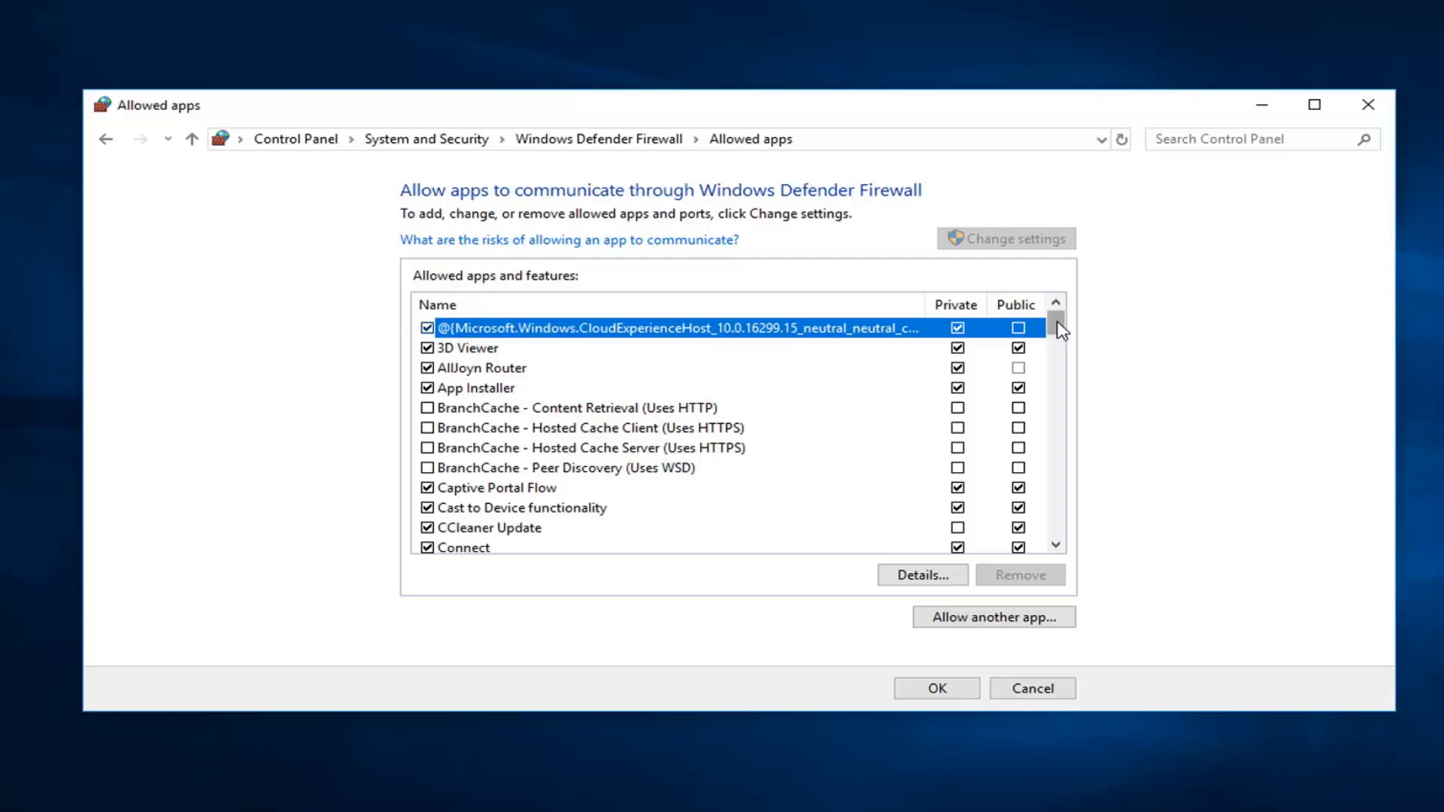
Step: Allow Remote Assistance through the firewall on public networks, save, and close Control Panel
{"action": "scroll", "coordinate": [839, 413], "scroll_direction": "down", "scroll_amount": 16}
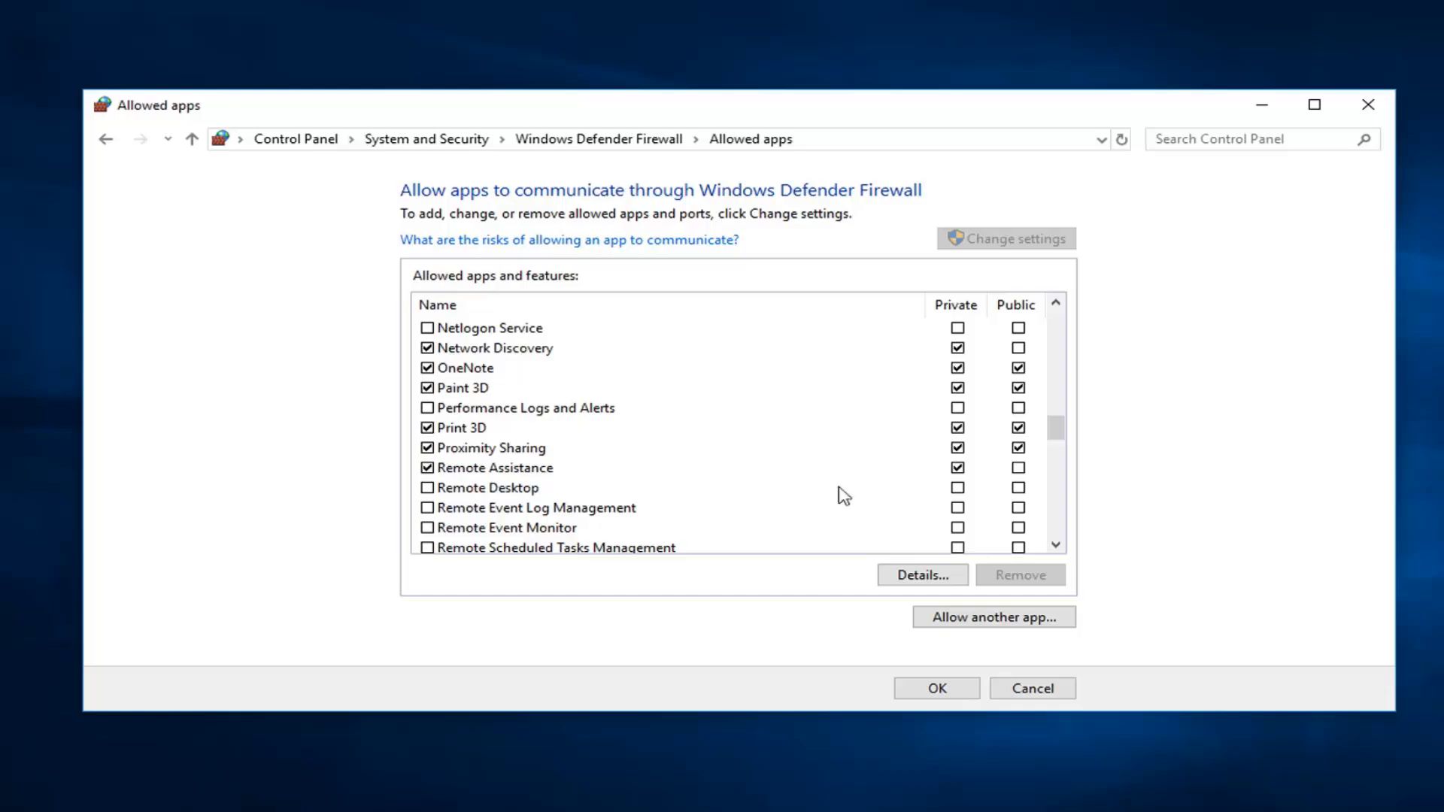
{"action": "left_click", "coordinate": [1018, 468]}
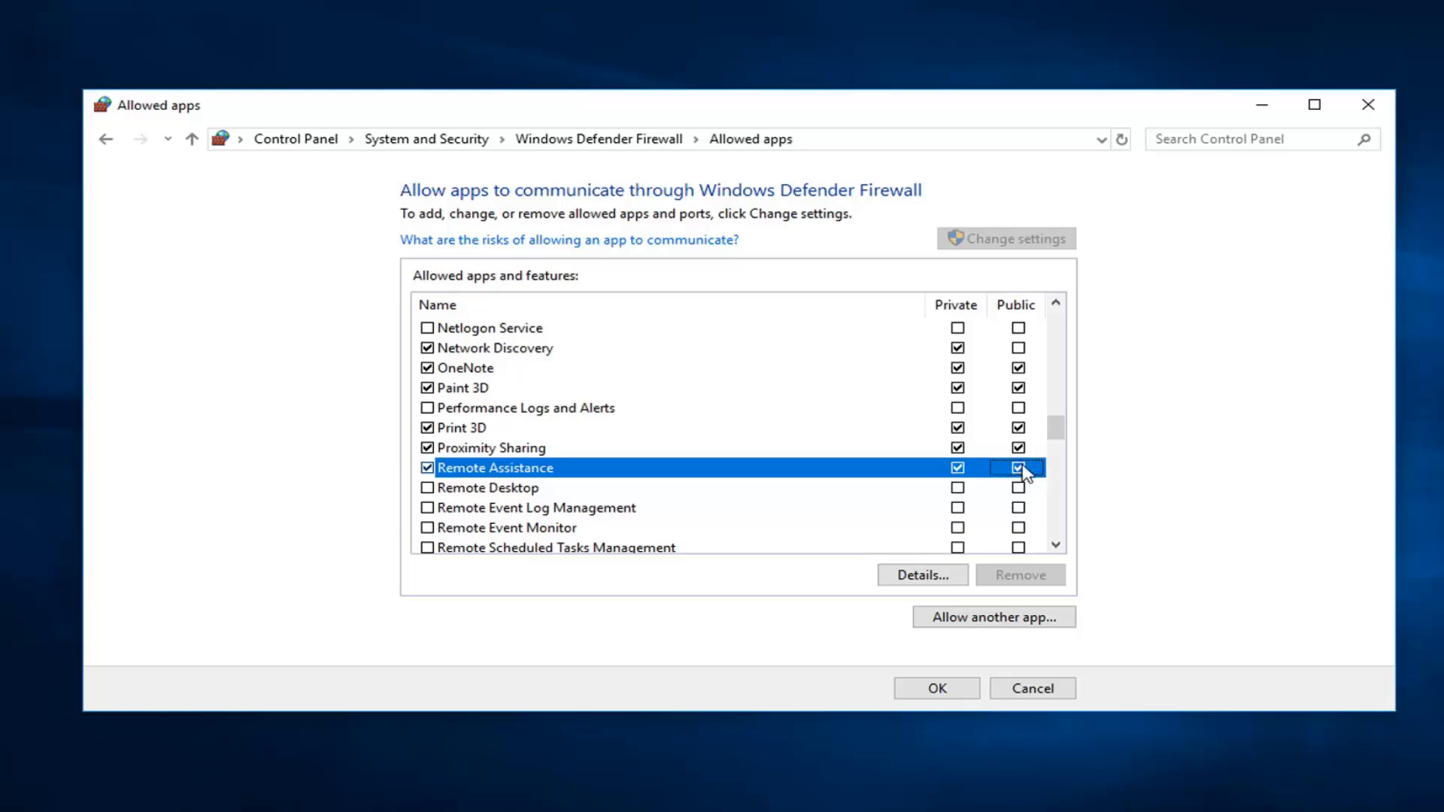
{"action": "left_click", "coordinate": [1017, 474]}
{"action": "left_click", "coordinate": [1018, 469]}
{"action": "left_click", "coordinate": [931, 689]}
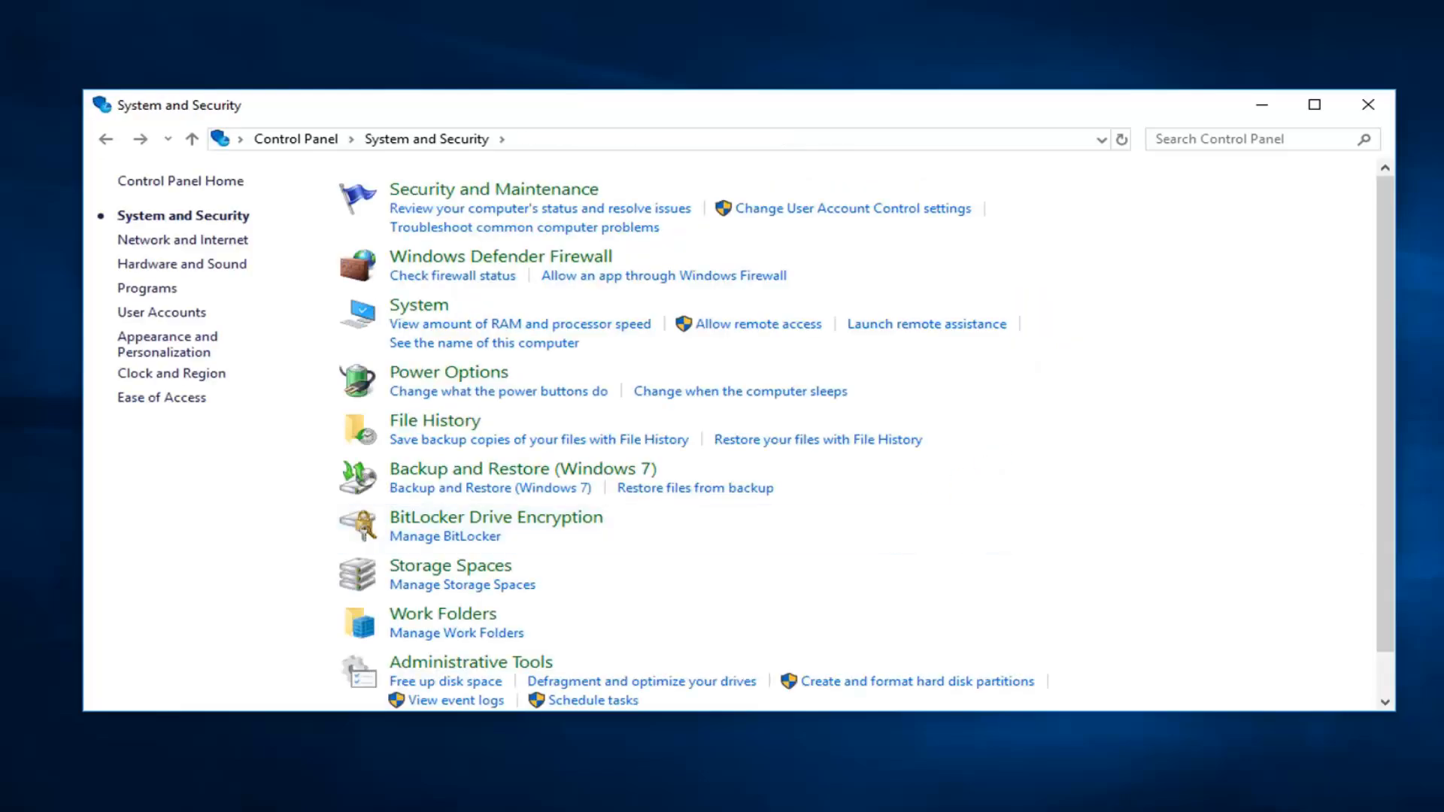
{"action": "left_click", "coordinate": [1387, 110]}
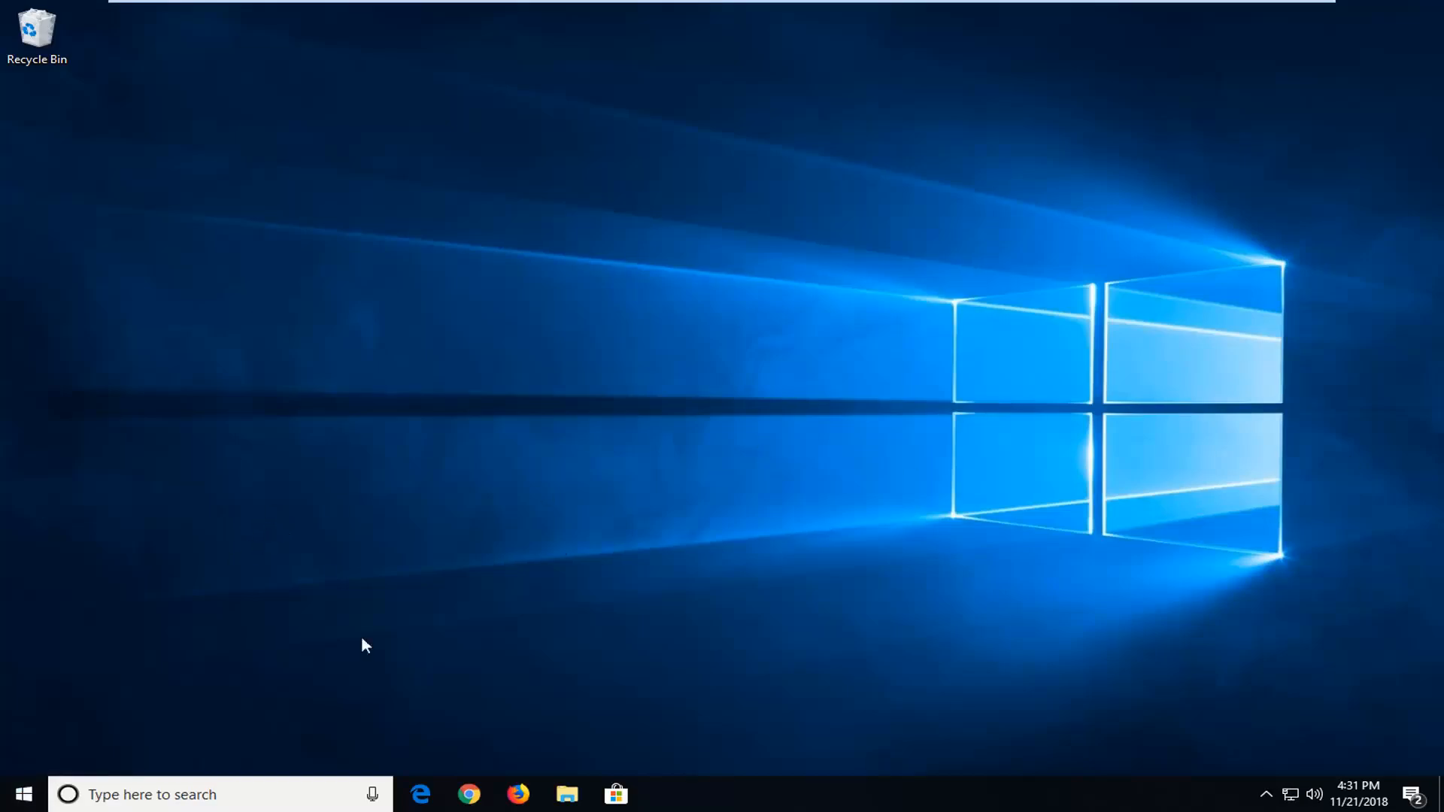
Step: Run msconfig from the Start search and accept System Configuration with Normal startup
{"action": "left_click", "coordinate": [25, 794]}
{"action": "type", "text": "msconfig"}
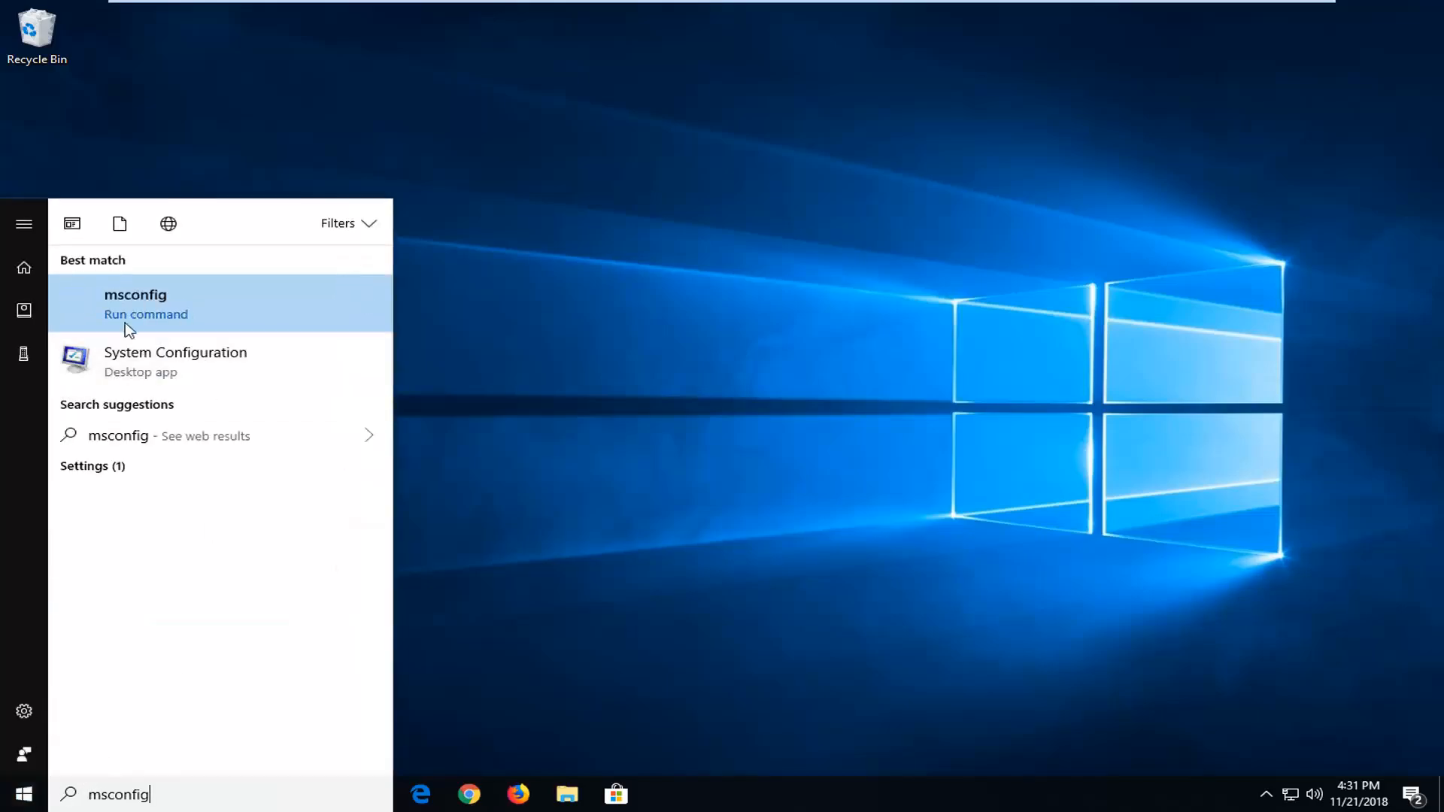
{"action": "left_click", "coordinate": [336, 324]}
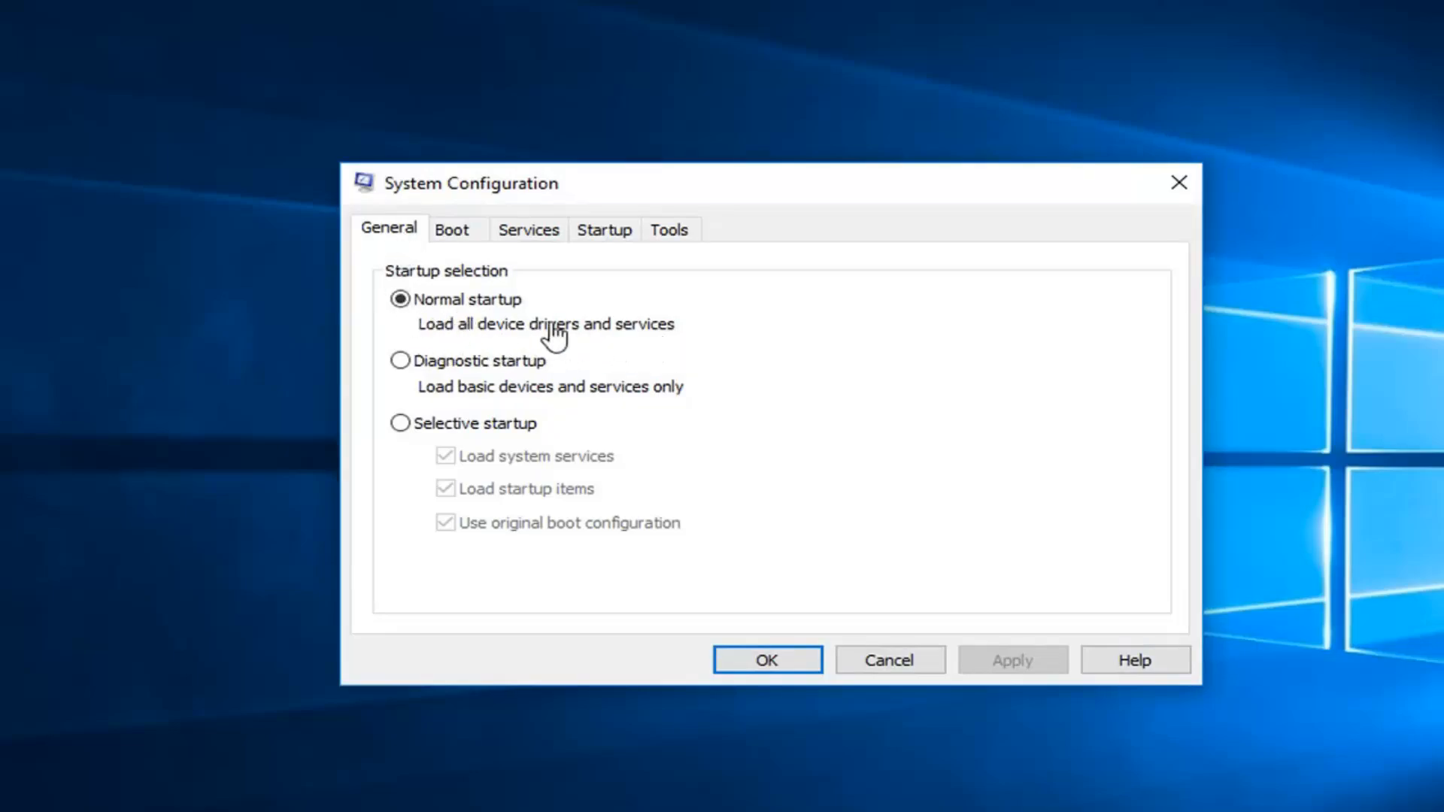
{"action": "left_click", "coordinate": [764, 667]}
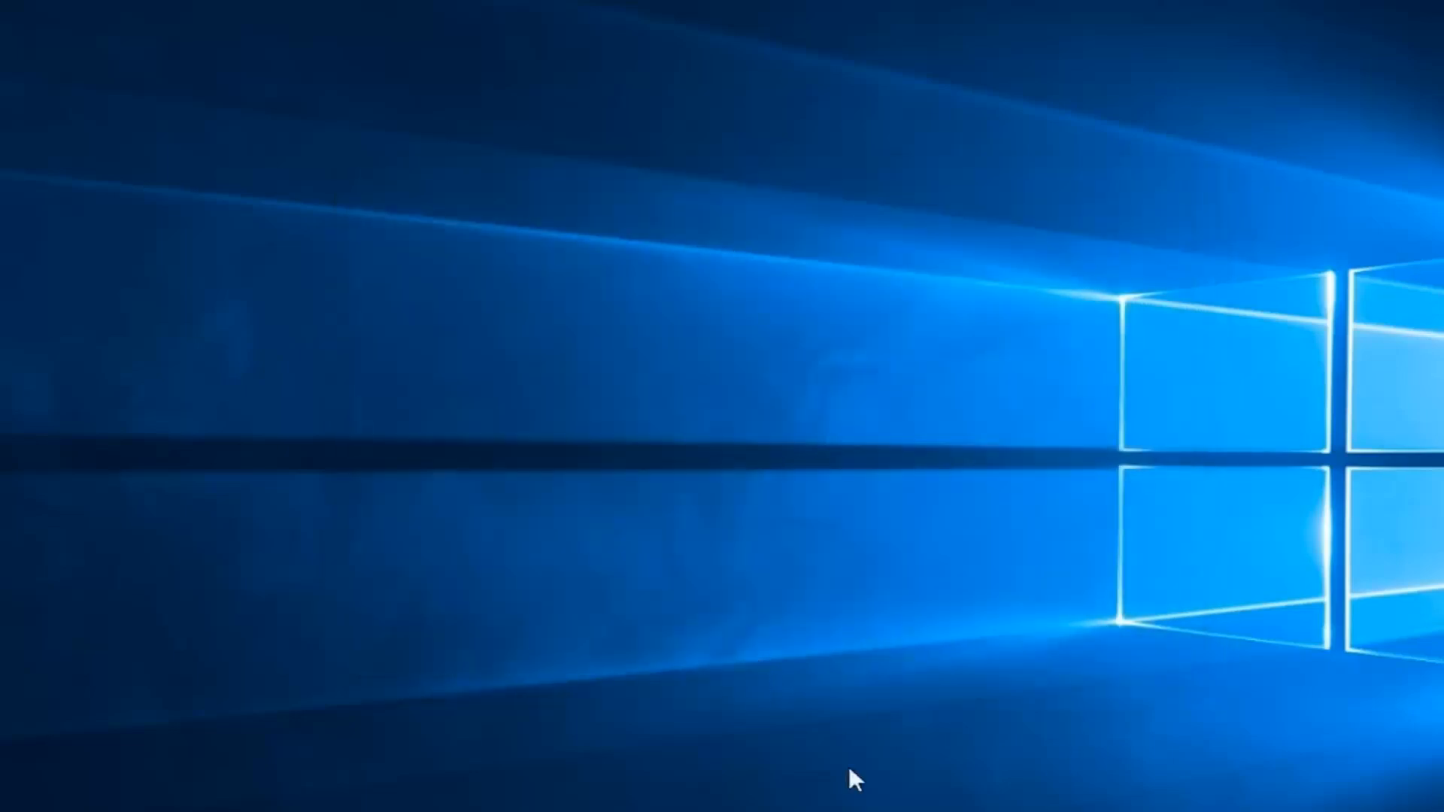